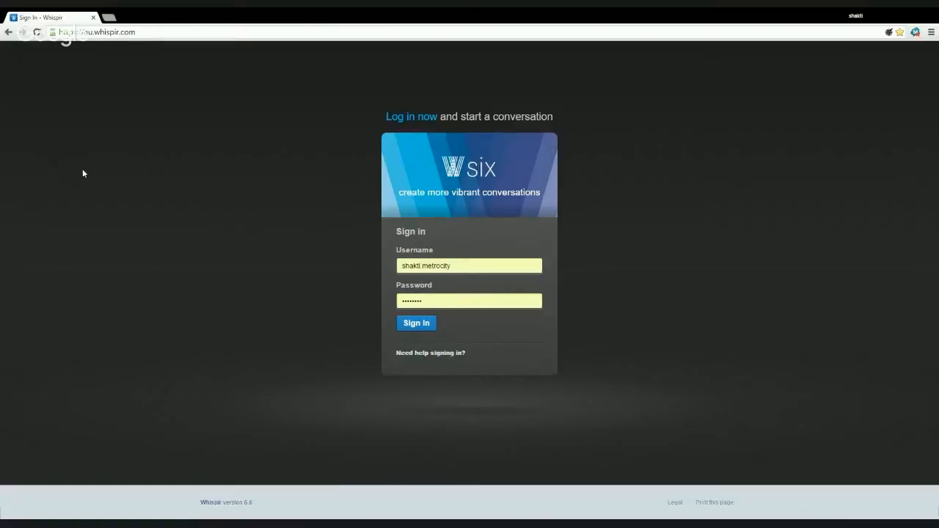
- Sign in, then browse the ABC Operations menu and the workspace list (My Company, ABC Finance)
{"action": "left_click", "coordinate": [433, 331]}
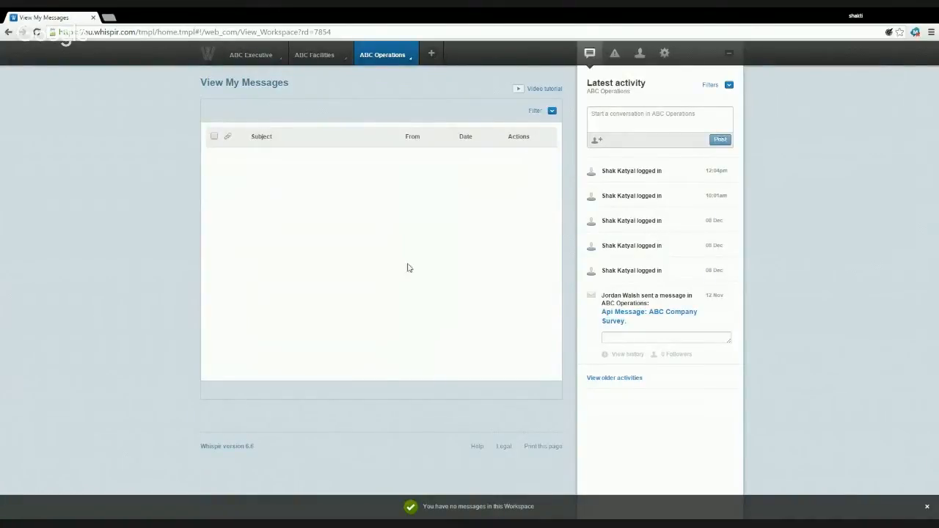
{"action": "left_click", "coordinate": [383, 56]}
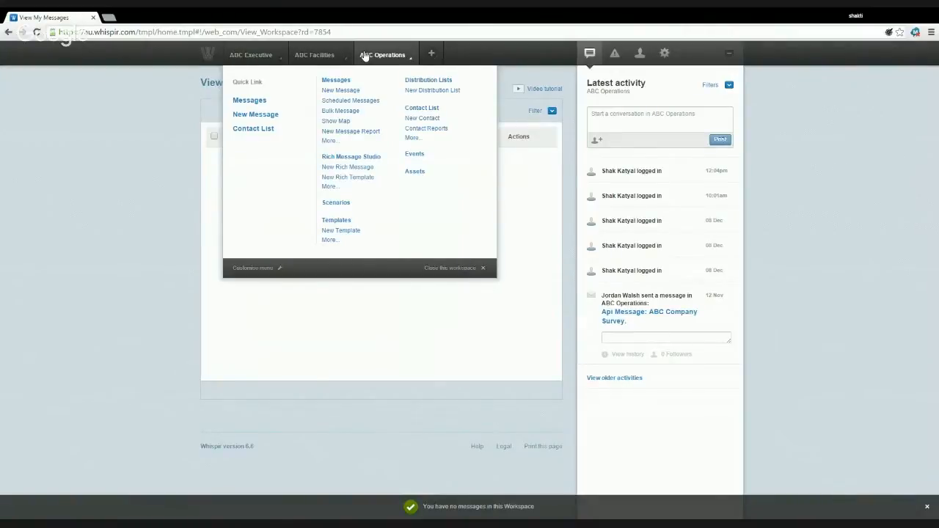
{"action": "left_click", "coordinate": [433, 55]}
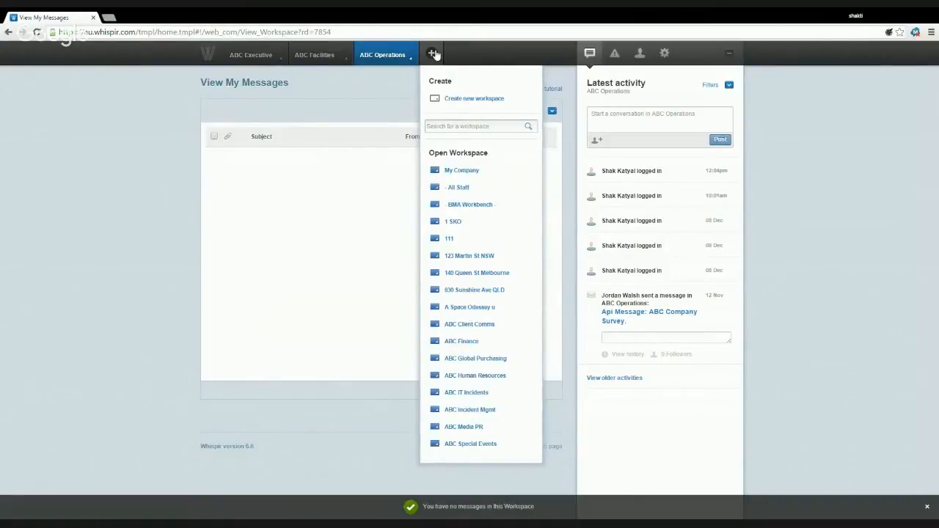
{"action": "left_click", "coordinate": [412, 57]}
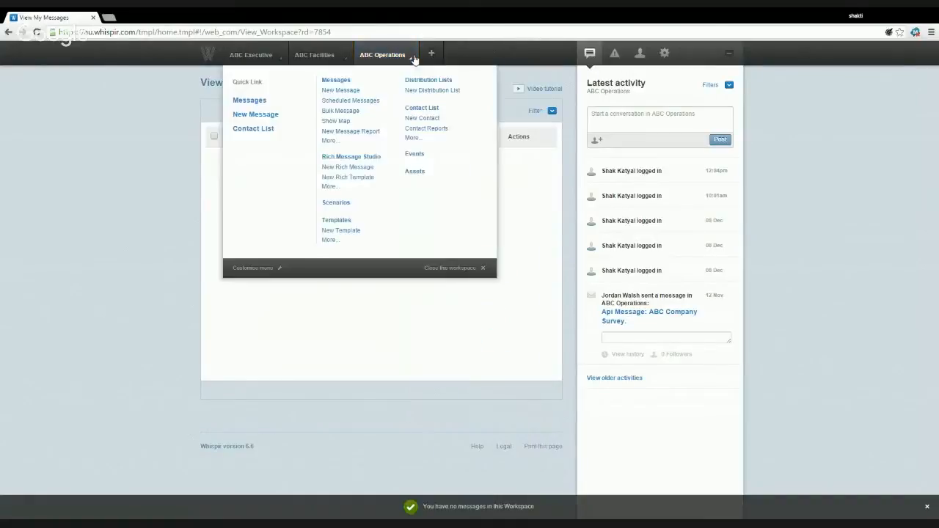
{"action": "left_click", "coordinate": [134, 165]}
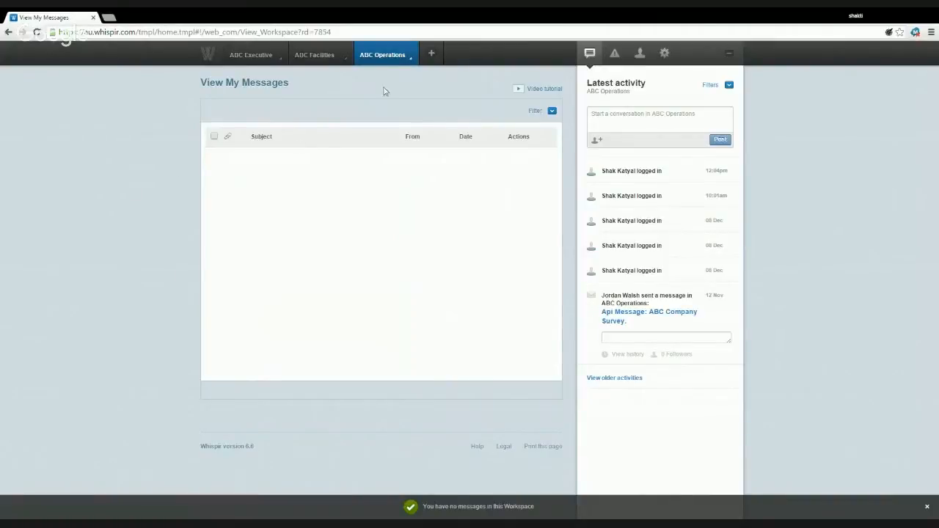
{"action": "left_click", "coordinate": [432, 53]}
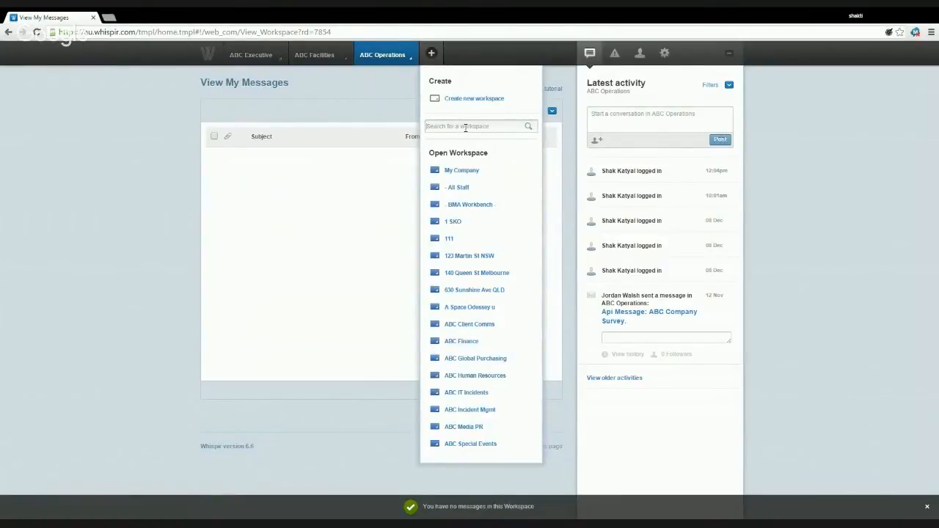
{"action": "left_click", "coordinate": [376, 108]}
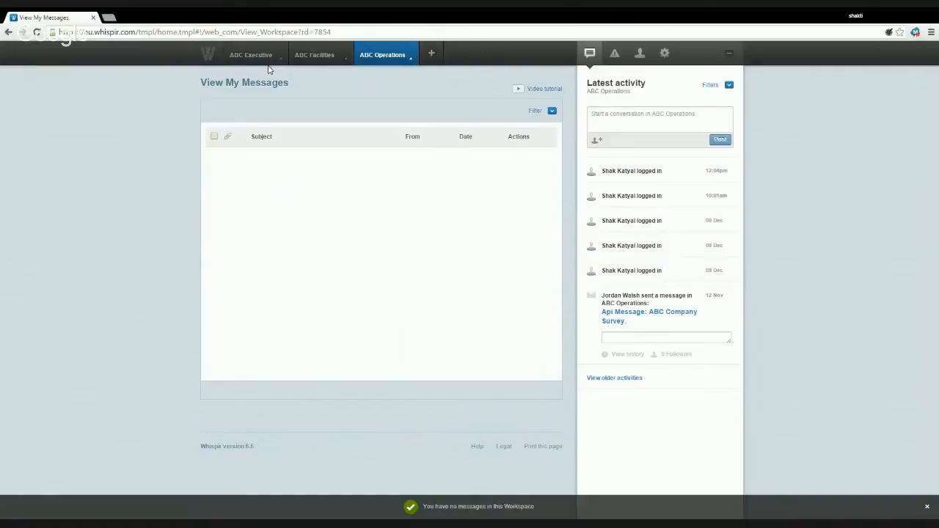
- Go to the ABC Operations Contact List from the workspace menu
{"action": "mouse_move", "coordinate": [411, 63]}
{"action": "left_click", "coordinate": [404, 58]}
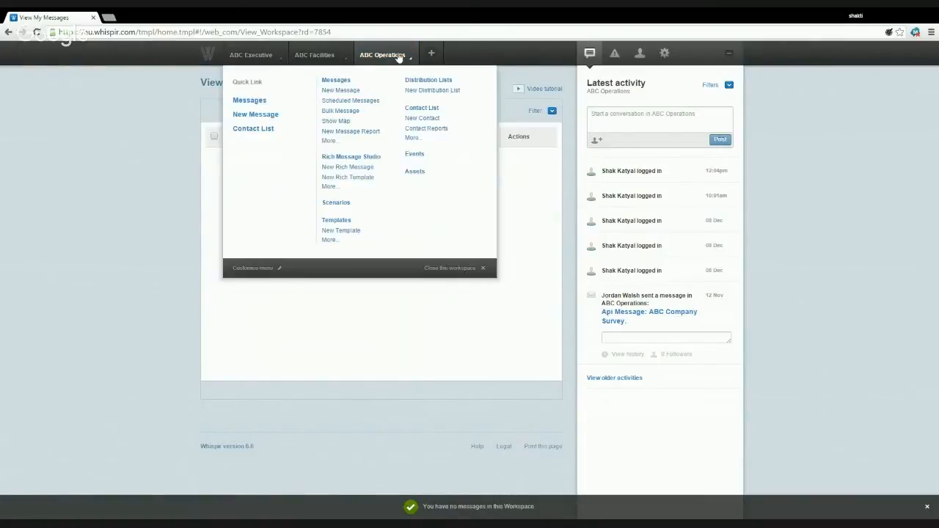
{"action": "left_click", "coordinate": [424, 109]}
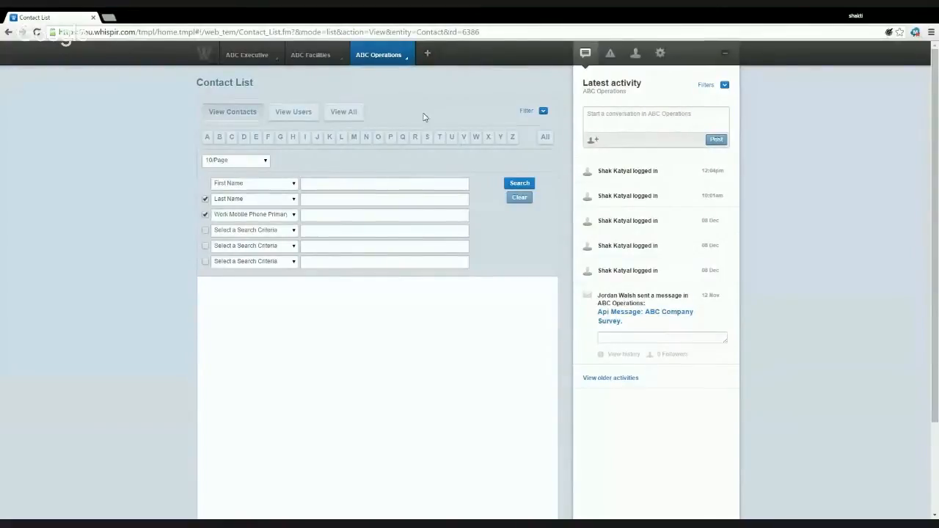
- Start a new contact from the ABC Operations Contact List menu
{"action": "left_click", "coordinate": [386, 65]}
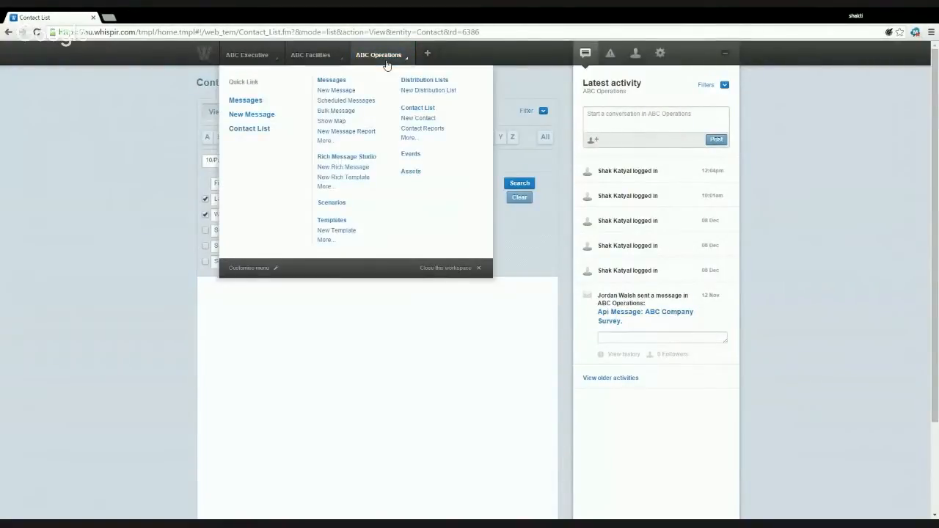
{"action": "left_click", "coordinate": [411, 119]}
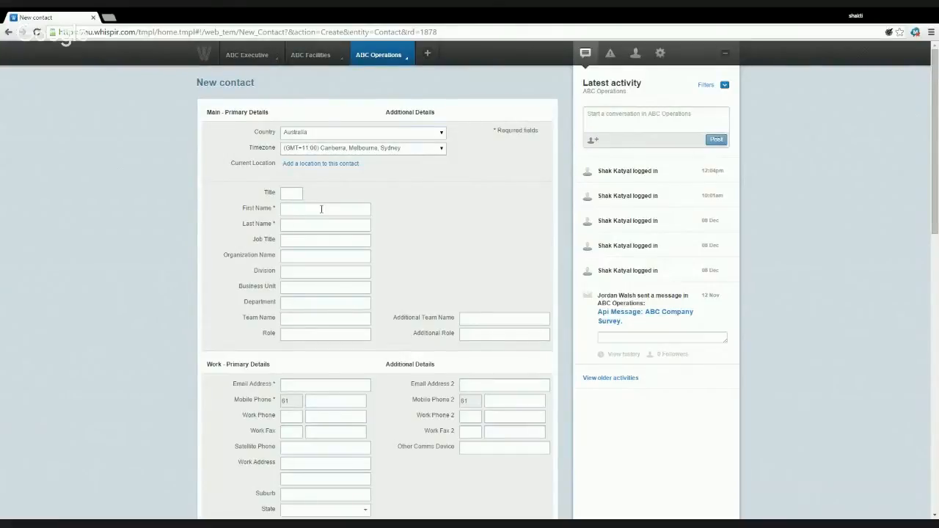
- Enter the contact's first and last names, job title, organization 'Whispir' and role 'Consultant'
{"action": "type", "text": "Consultant"}
{"action": "left_click", "coordinate": [320, 255]}
{"action": "type", "text": "Whispir"}
{"action": "left_click", "coordinate": [320, 269]}
{"action": "type", "text": "Consultant"}
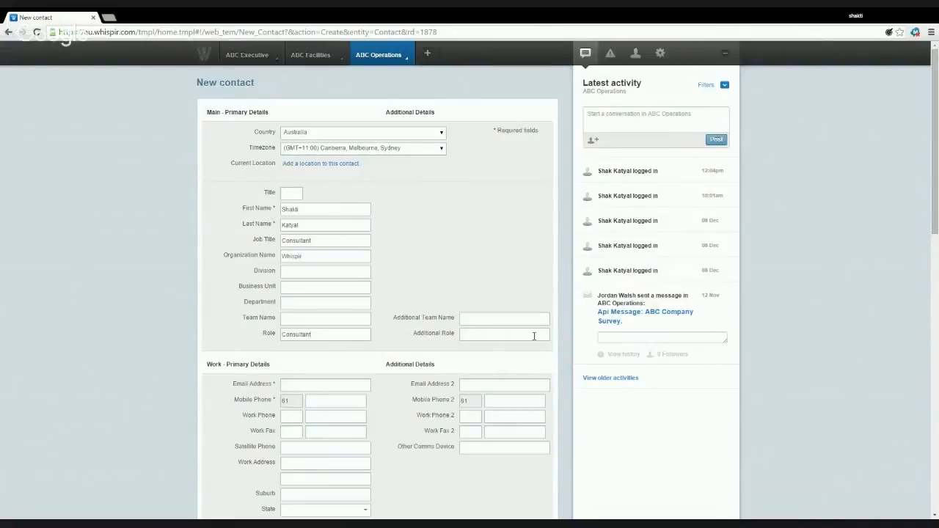
{"action": "left_click", "coordinate": [534, 337]}
- Set Additional Role 'Trainer' and enter the contact's work email and mobile number
{"action": "scroll", "coordinate": [535, 336], "scroll_direction": "down", "scroll_amount": 1}
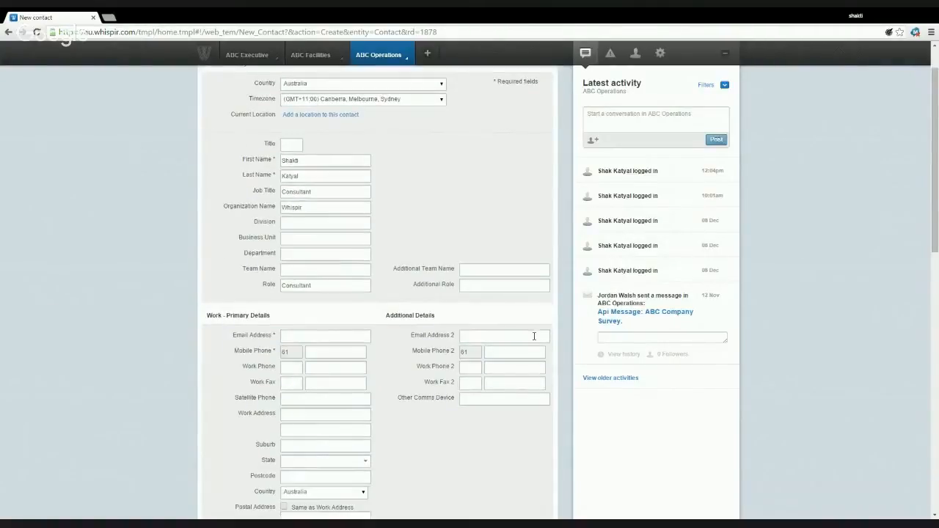
{"action": "scroll", "coordinate": [499, 264], "scroll_direction": "down", "scroll_amount": 2}
{"action": "type", "text": "T"}
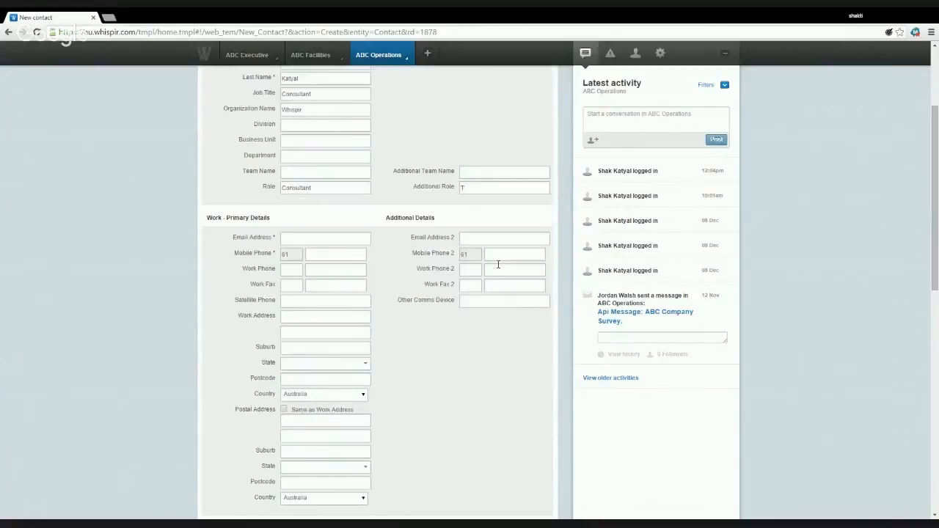
{"action": "type", "text": "rainer"}
{"action": "left_click", "coordinate": [323, 238]}
{"action": "left_click", "coordinate": [326, 253]}
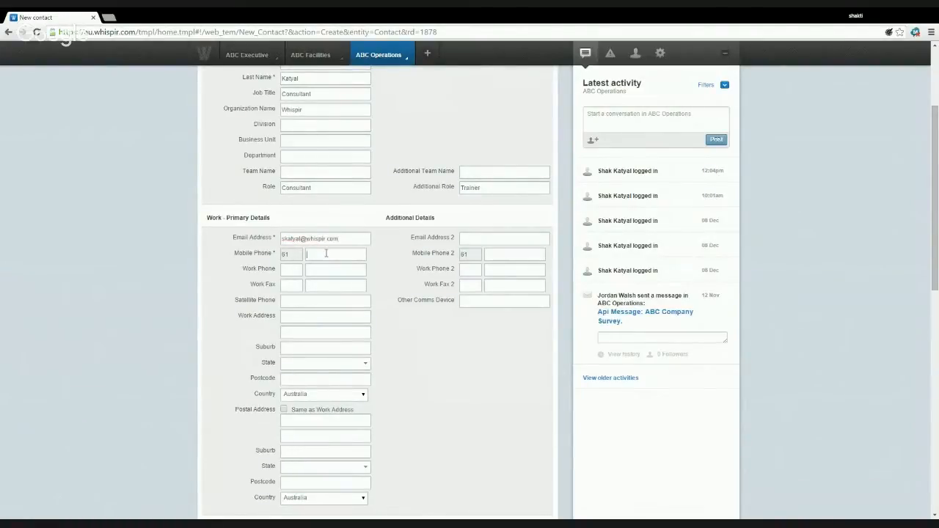
{"action": "type", "text": "41"}
{"action": "type", "text": "7"}
{"action": "type", "text": "83"}
{"action": "type", "text": "854"}
- Review the form down to the bottom and save the new contact
{"action": "scroll", "coordinate": [388, 275], "scroll_direction": "up", "scroll_amount": 3}
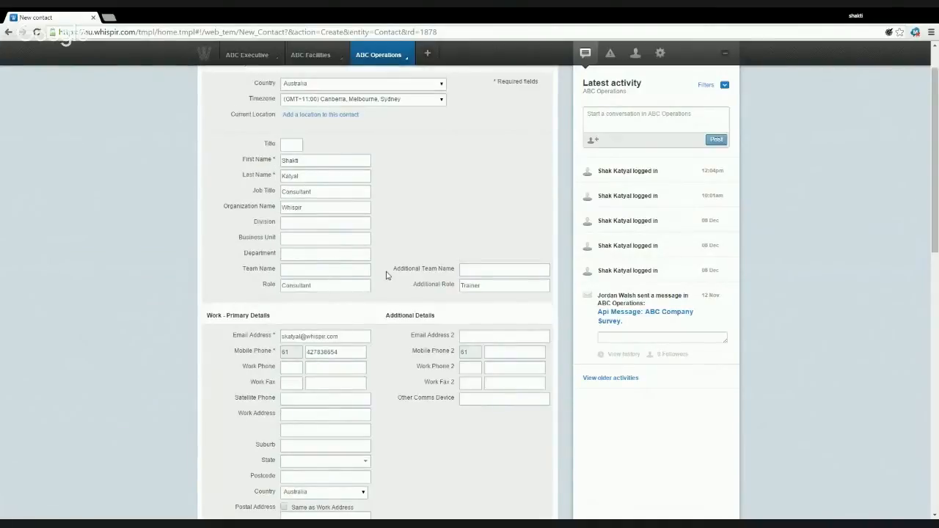
{"action": "scroll", "coordinate": [432, 243], "scroll_direction": "up", "scroll_amount": 2}
{"action": "scroll", "coordinate": [431, 243], "scroll_direction": "down", "scroll_amount": 3}
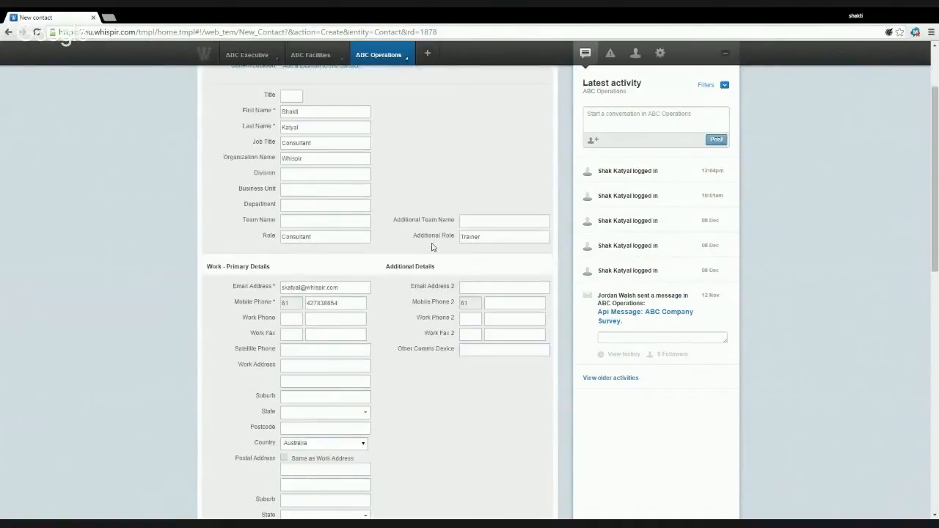
{"action": "scroll", "coordinate": [432, 245], "scroll_direction": "up", "scroll_amount": 2}
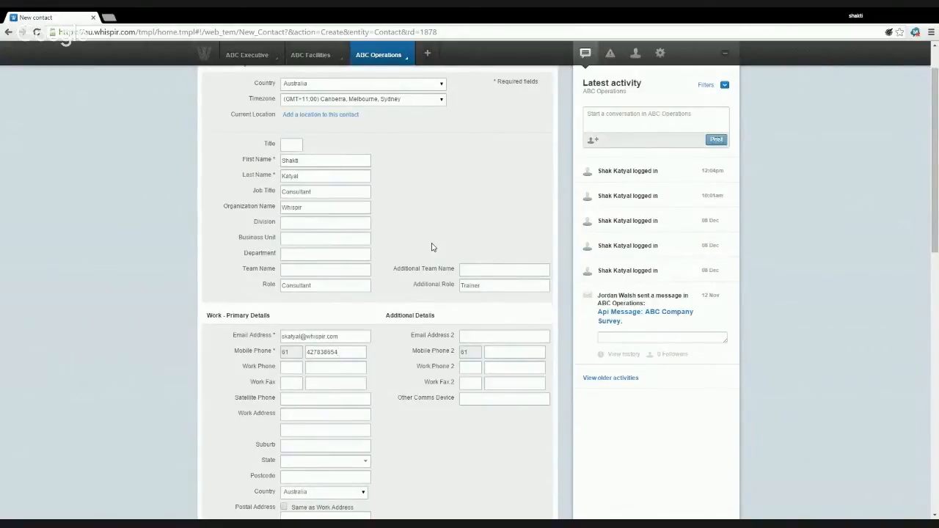
{"action": "scroll", "coordinate": [432, 247], "scroll_direction": "down", "scroll_amount": 2}
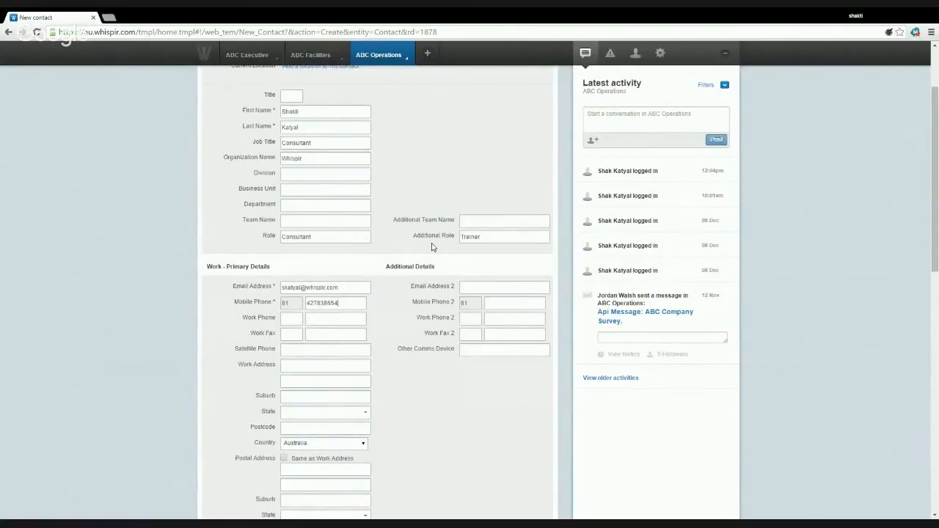
{"action": "scroll", "coordinate": [431, 247], "scroll_direction": "down", "scroll_amount": 2}
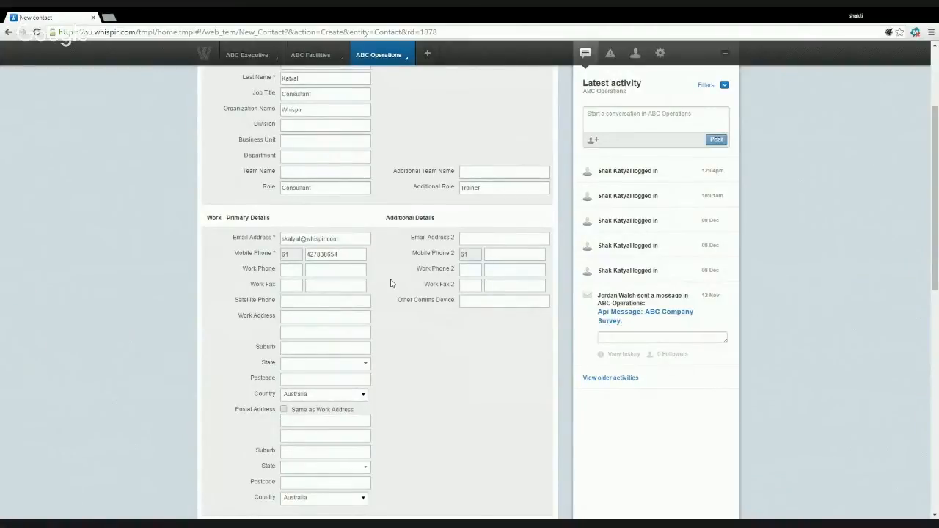
{"action": "scroll", "coordinate": [390, 287], "scroll_direction": "down", "scroll_amount": 2}
{"action": "scroll", "coordinate": [388, 289], "scroll_direction": "down", "scroll_amount": 5}
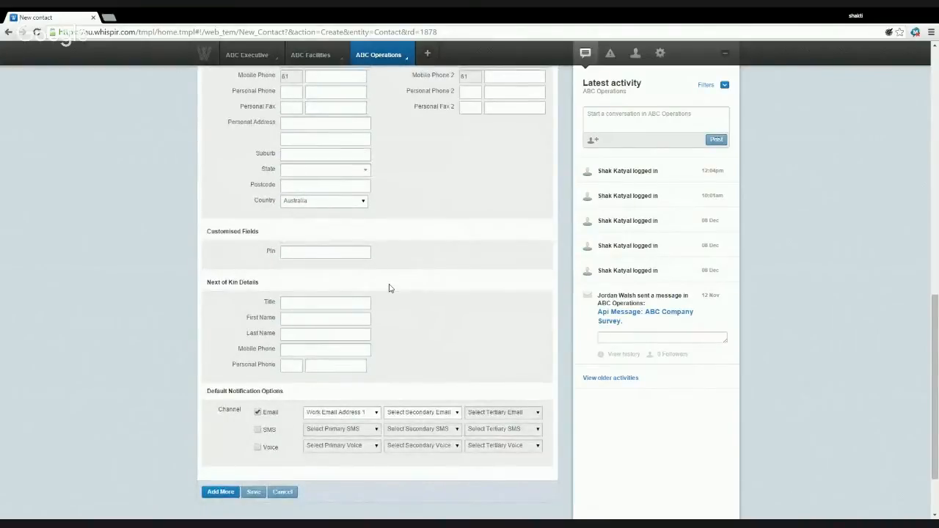
{"action": "scroll", "coordinate": [389, 289], "scroll_direction": "down", "scroll_amount": 2}
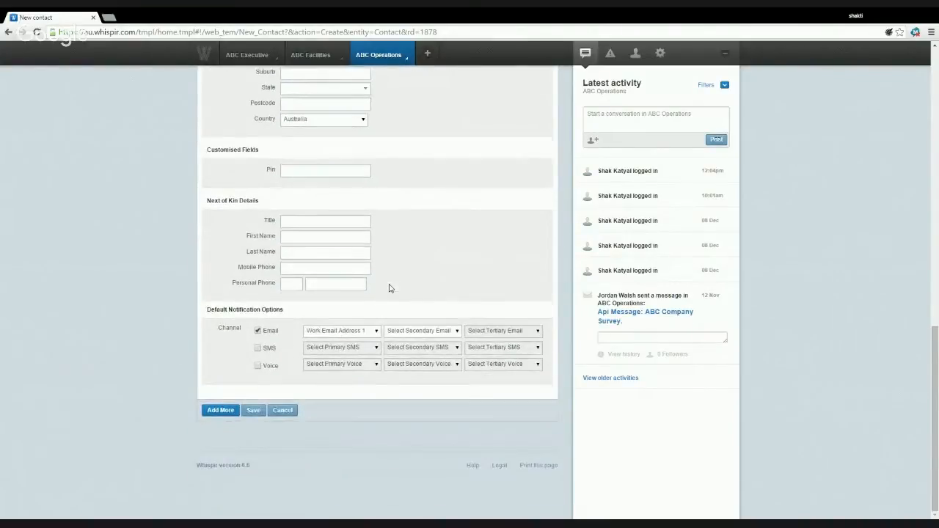
{"action": "left_click", "coordinate": [253, 411]}
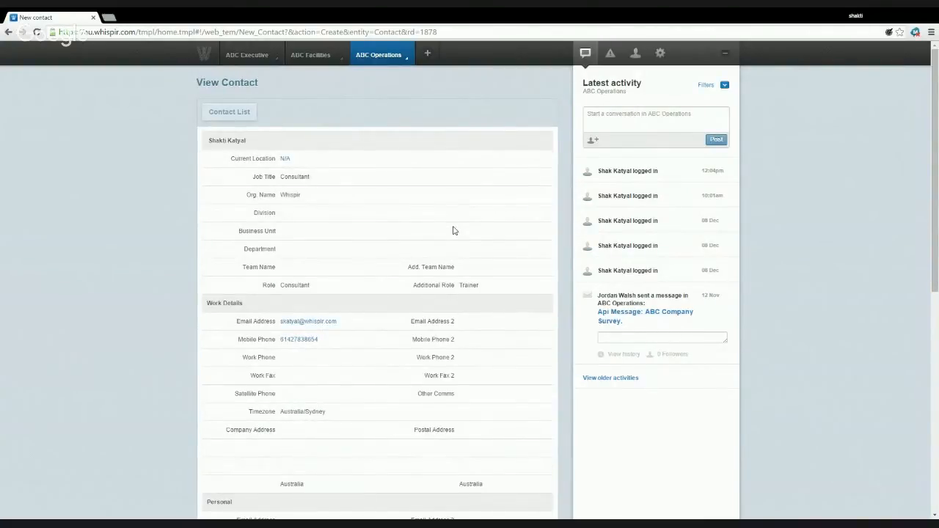
- Review the saved contact's Email, SMS and Voice notification options, then show the ABC Operations options
{"action": "scroll", "coordinate": [453, 230], "scroll_direction": "down", "scroll_amount": 5}
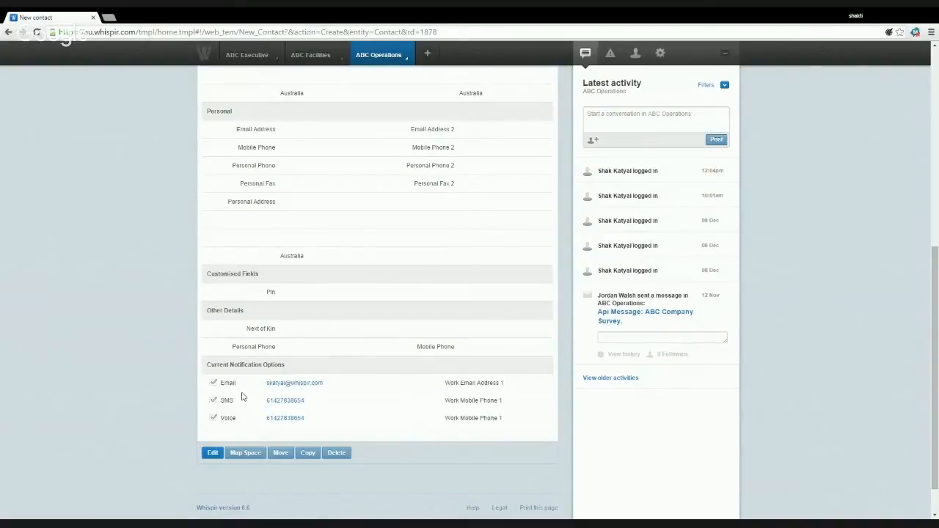
{"action": "scroll", "coordinate": [242, 397], "scroll_direction": "up", "scroll_amount": 3}
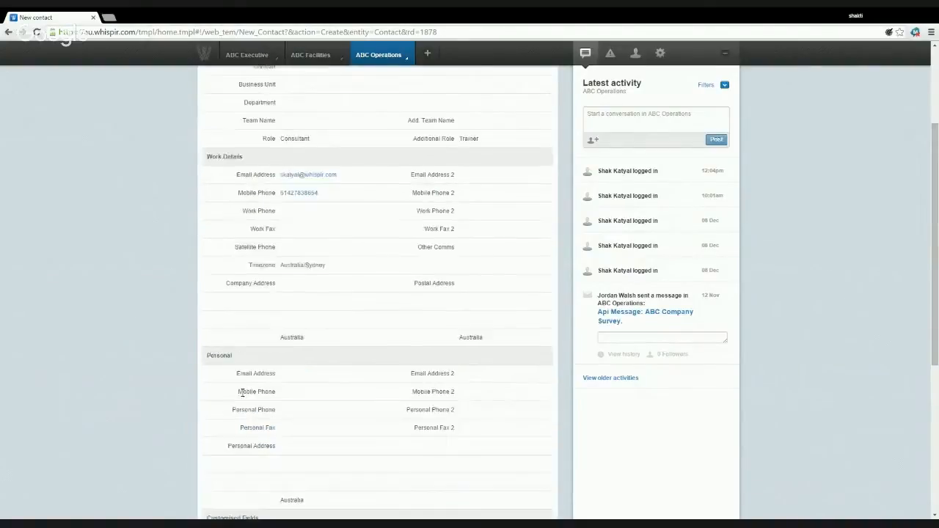
{"action": "scroll", "coordinate": [243, 393], "scroll_direction": "up", "scroll_amount": 2}
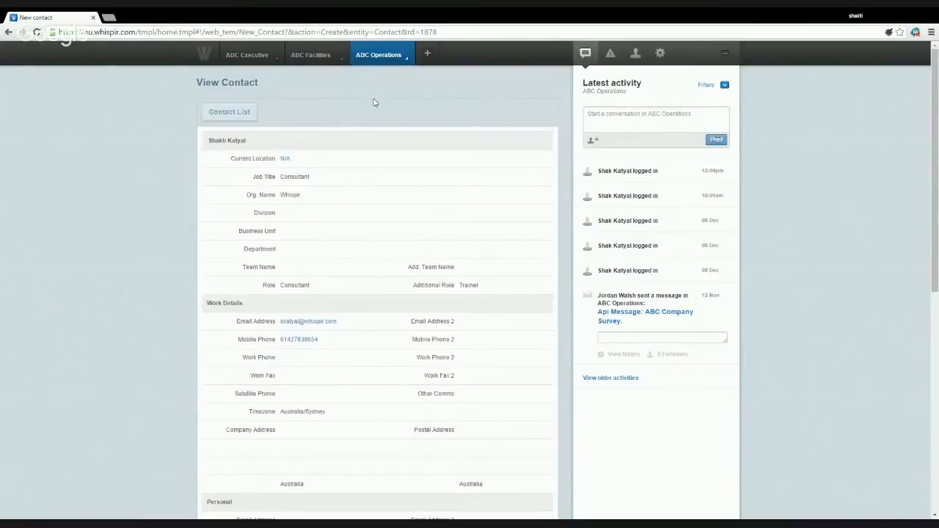
{"action": "left_click", "coordinate": [385, 65]}
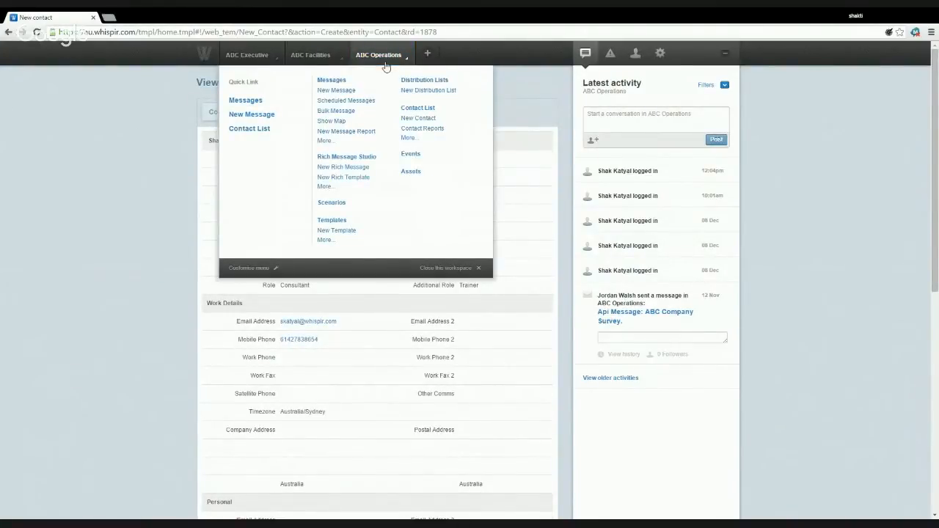
- Start another contact with first and last names, an email address and a mobile number
{"action": "left_click", "coordinate": [415, 120]}
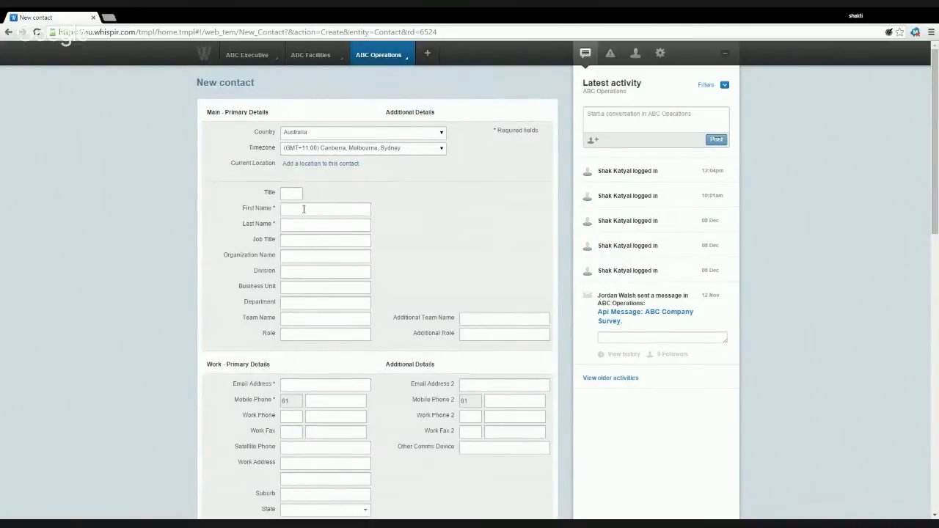
{"action": "type", "text": "Ja"}
{"action": "type", "text": "C"}
{"action": "type", "text": "itizen"}
{"action": "scroll", "coordinate": [308, 292], "scroll_direction": "down", "scroll_amount": 3}
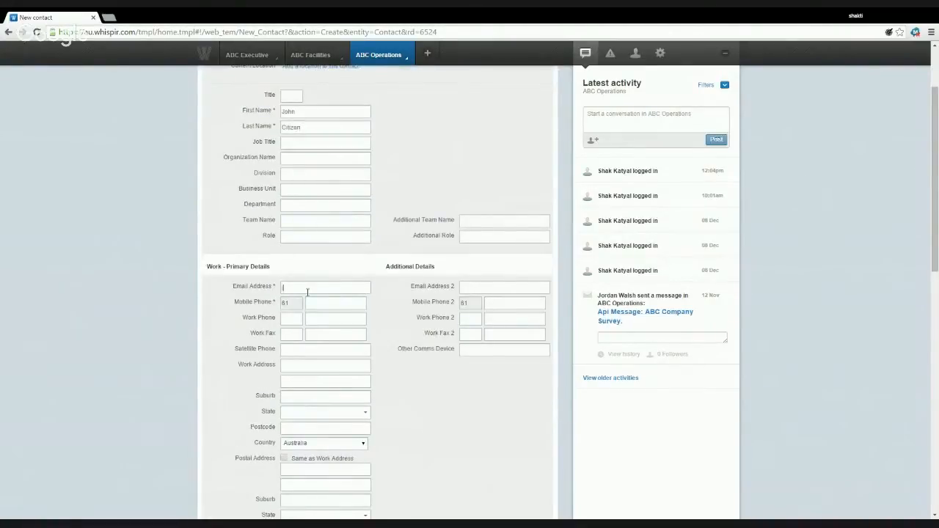
{"action": "type", "text": "john.citizen@email.com"}
{"action": "left_click", "coordinate": [328, 301]}
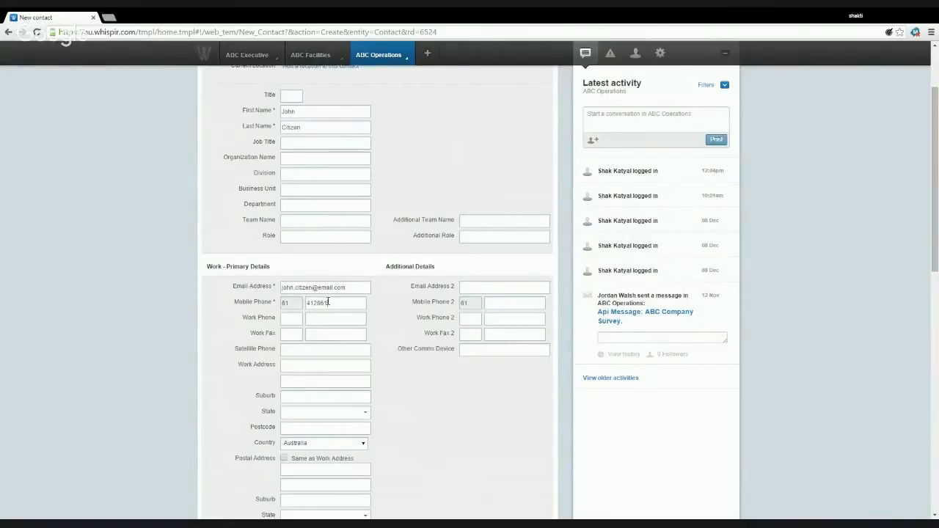
{"action": "scroll", "coordinate": [328, 302], "scroll_direction": "down", "scroll_amount": 1}
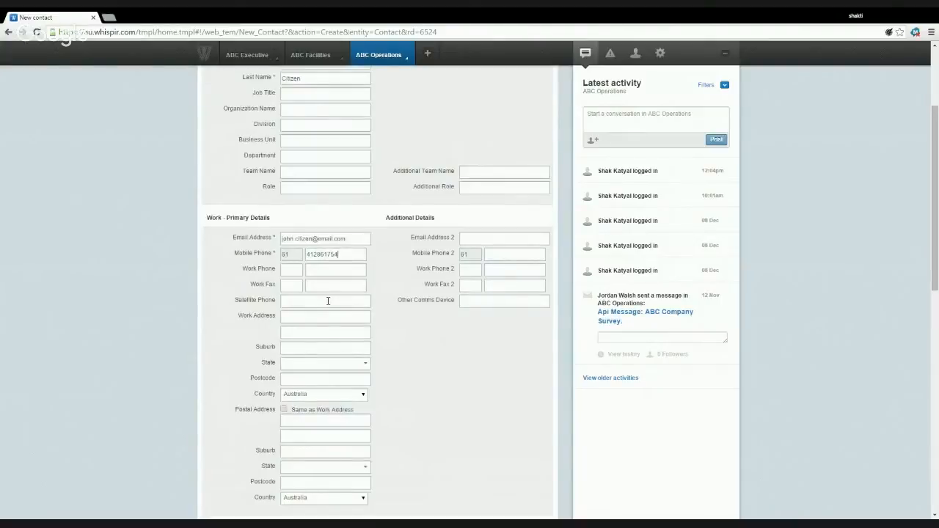
{"action": "scroll", "coordinate": [328, 301], "scroll_direction": "down", "scroll_amount": 4}
{"action": "scroll", "coordinate": [328, 354], "scroll_direction": "up", "scroll_amount": 6}
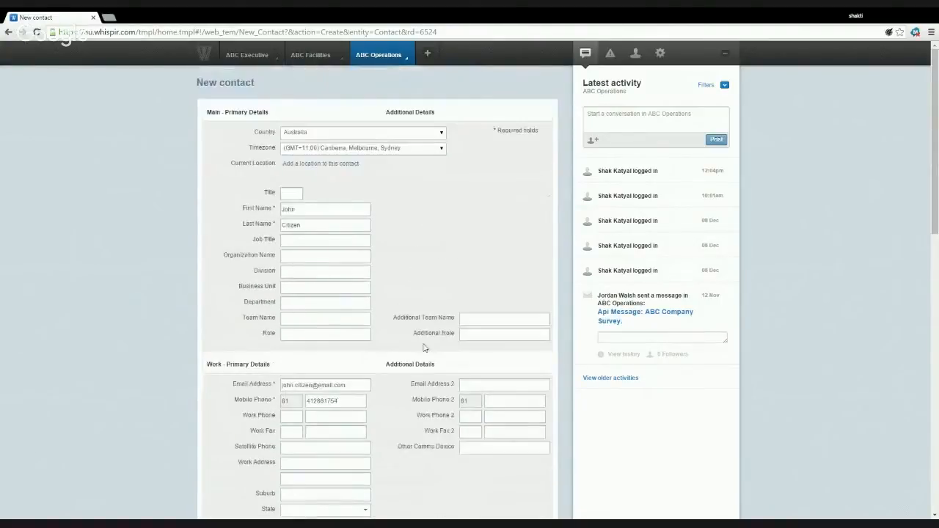
- Give the contact role 'Admin', keep Email and SMS notifications with Voice off, and save
{"action": "left_click", "coordinate": [351, 332]}
{"action": "type", "text": "Admin"}
{"action": "scroll", "coordinate": [447, 243], "scroll_direction": "down", "scroll_amount": 7}
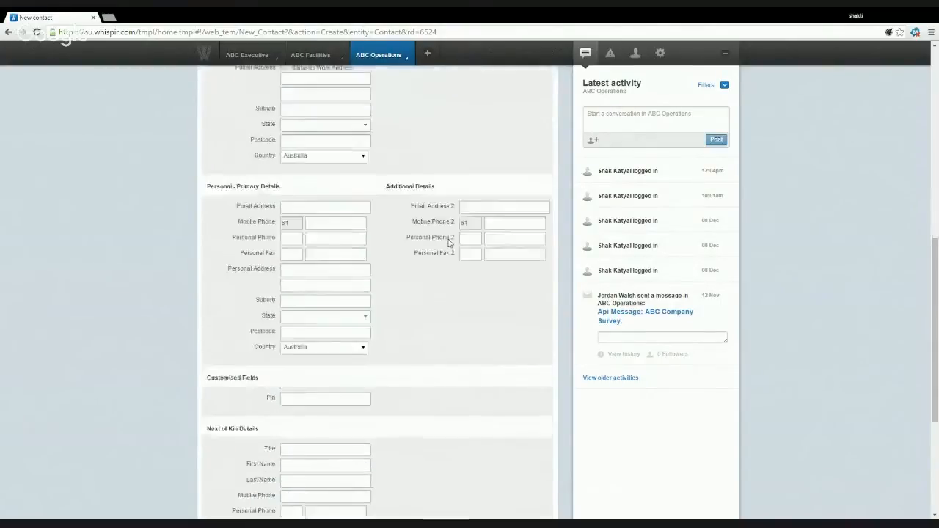
{"action": "scroll", "coordinate": [449, 242], "scroll_direction": "down", "scroll_amount": 3}
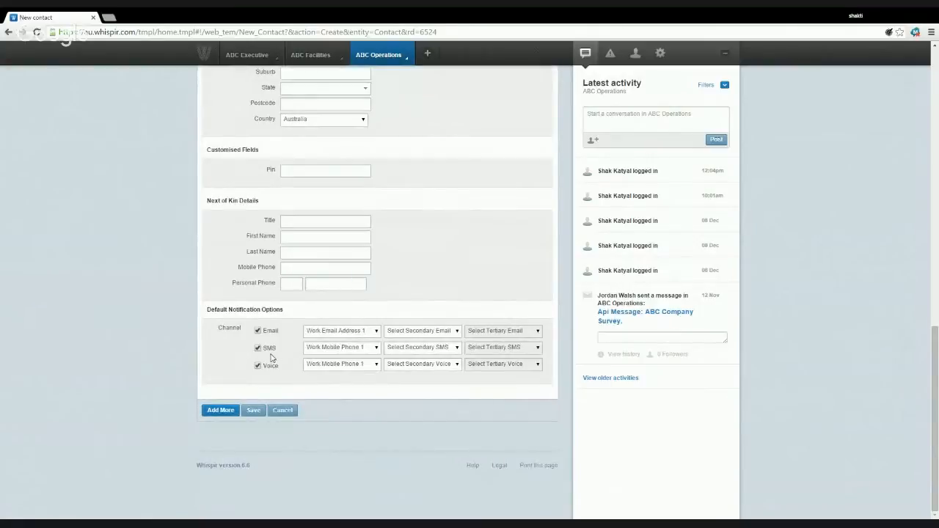
{"action": "left_click", "coordinate": [258, 348]}
{"action": "left_click", "coordinate": [257, 366]}
{"action": "left_click", "coordinate": [258, 350]}
{"action": "left_click", "coordinate": [254, 411]}
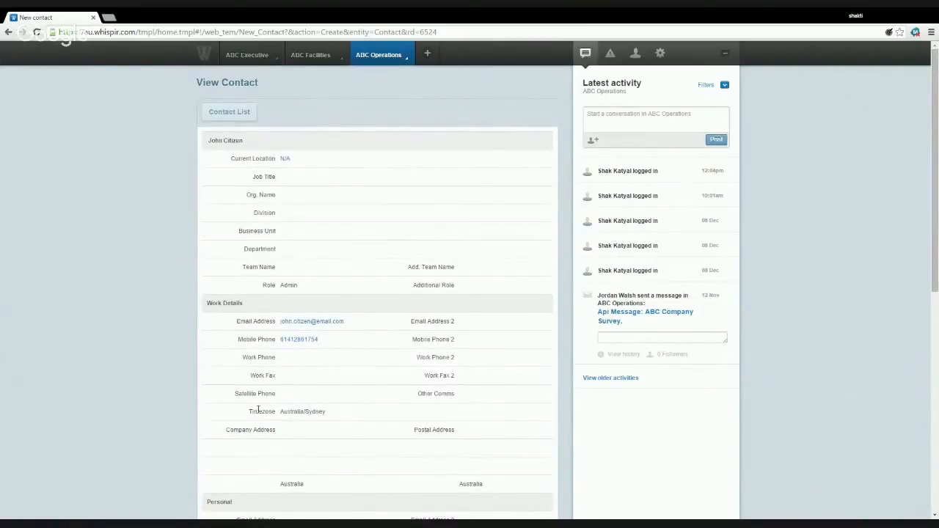
{"action": "left_click", "coordinate": [397, 57]}
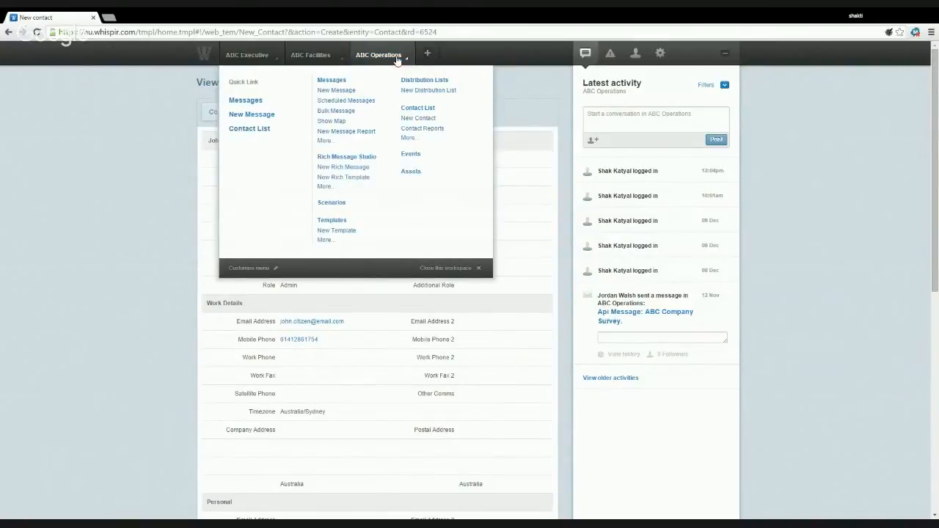
- Open the Contact List and search contacts by the new contact's last name
{"action": "left_click", "coordinate": [417, 107]}
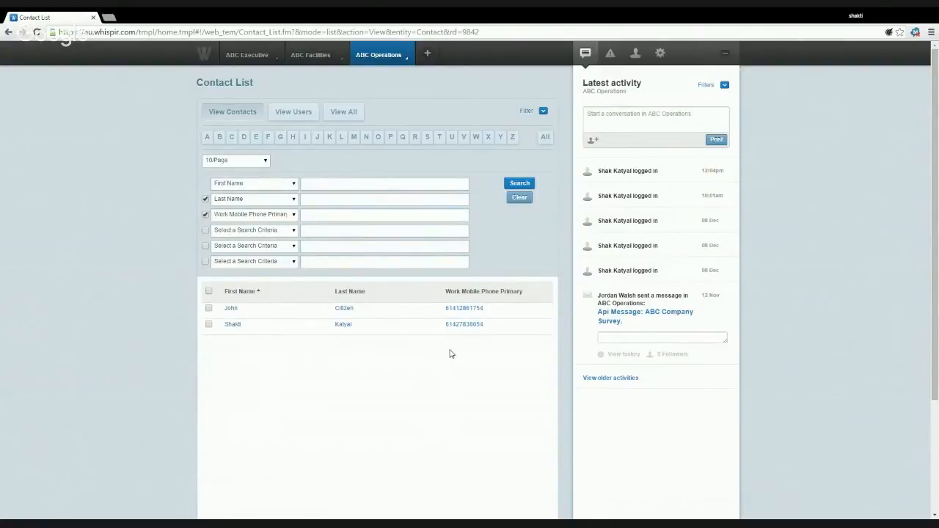
{"action": "left_click", "coordinate": [543, 113]}
{"action": "left_click", "coordinate": [543, 113]}
{"action": "type", "text": "Katyal"}
{"action": "left_click", "coordinate": [523, 184]}
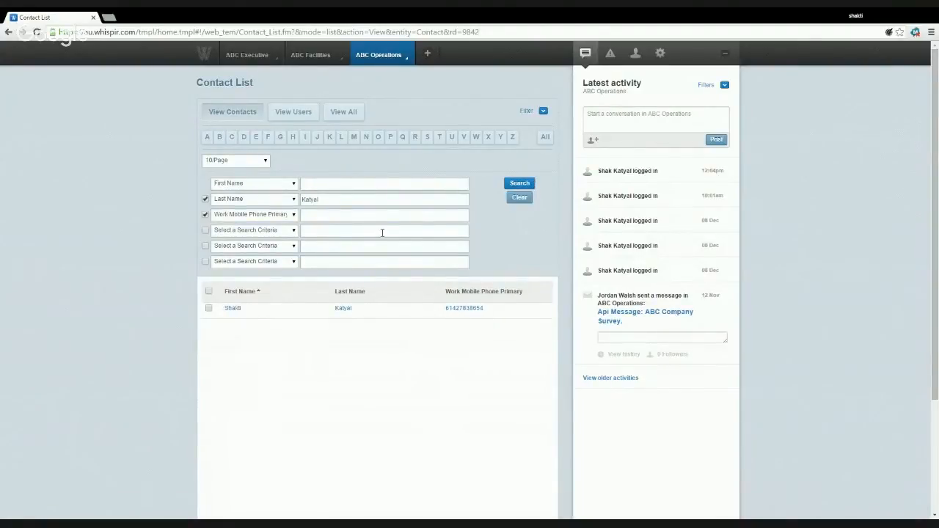
- Clear the Last Name search field and review the single-contact result
{"action": "left_click_drag", "start_coordinate": [354, 204], "coordinate": [250, 205]}
{"action": "key", "text": "BackSpace"}
{"action": "scroll", "coordinate": [250, 206], "scroll_direction": "down", "scroll_amount": 3}
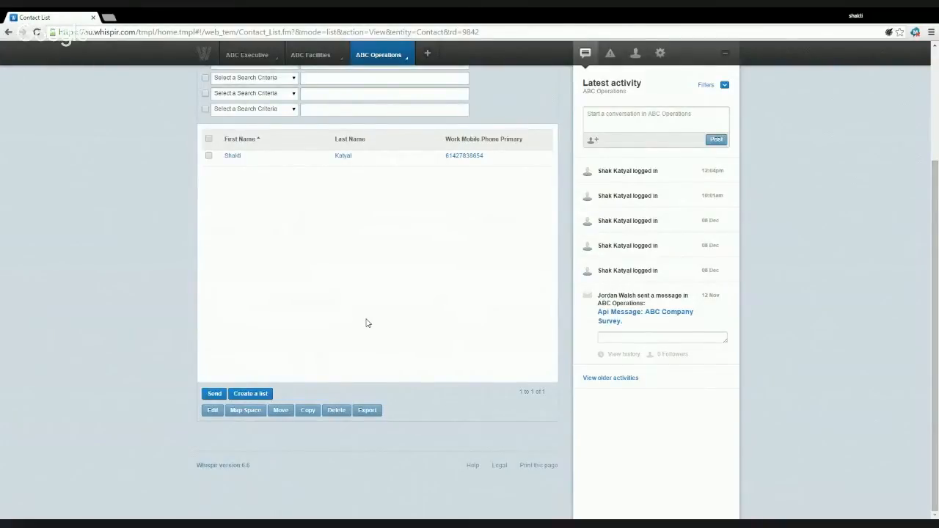
{"action": "scroll", "coordinate": [368, 323], "scroll_direction": "up", "scroll_amount": 1}
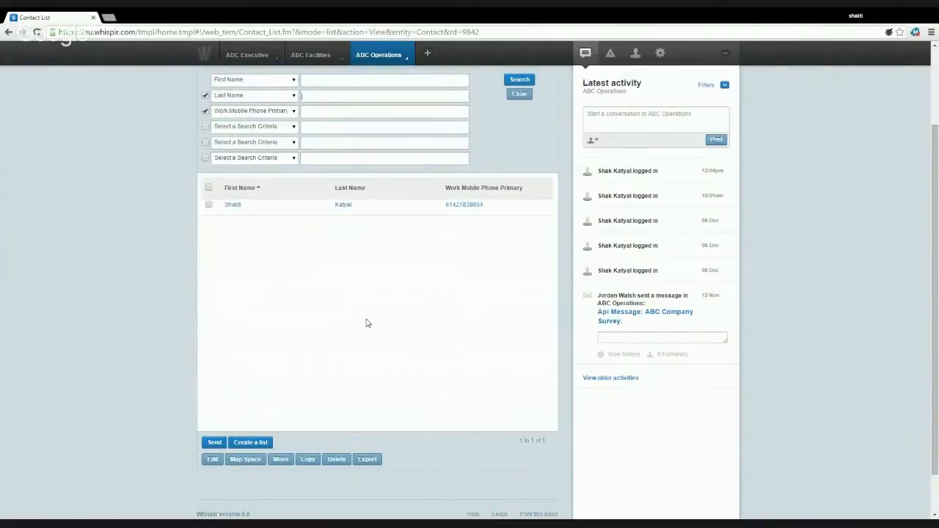
{"action": "scroll", "coordinate": [368, 323], "scroll_direction": "up", "scroll_amount": 2}
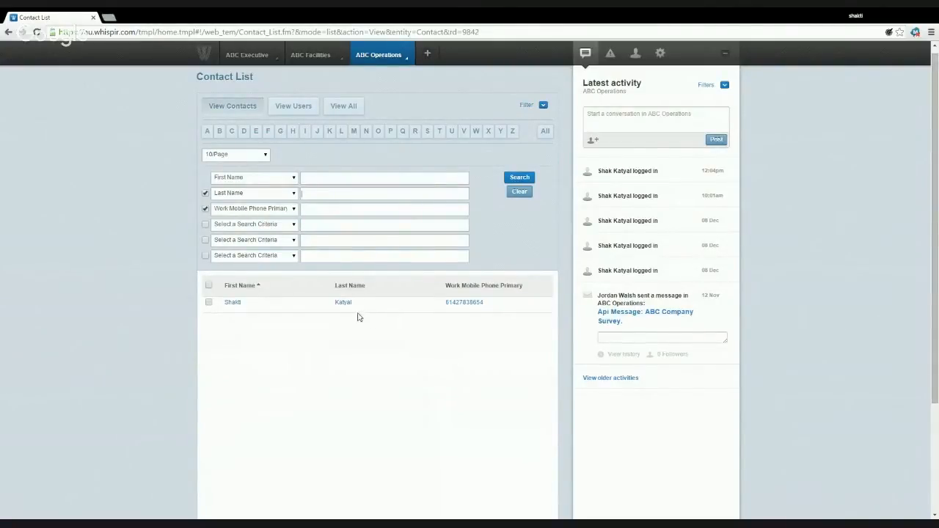
{"action": "left_click", "coordinate": [397, 64]}
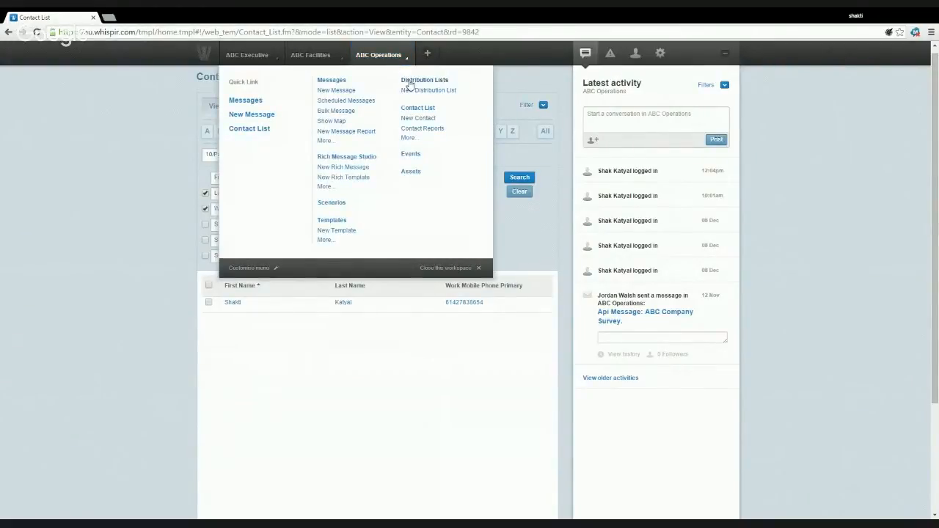
- Visit Distribution Lists, then load a fresh New Distribution List form
{"action": "left_click", "coordinate": [424, 80]}
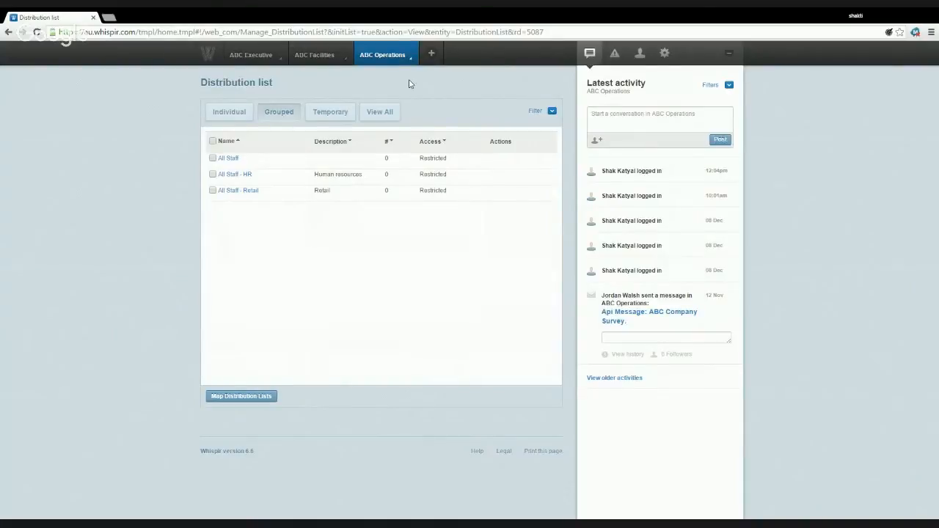
{"action": "left_click", "coordinate": [406, 54]}
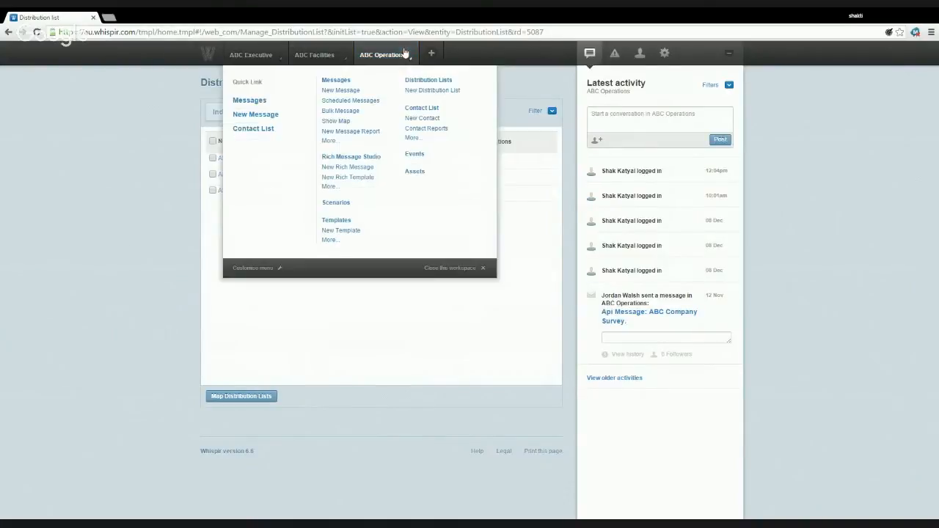
{"action": "left_click", "coordinate": [422, 91]}
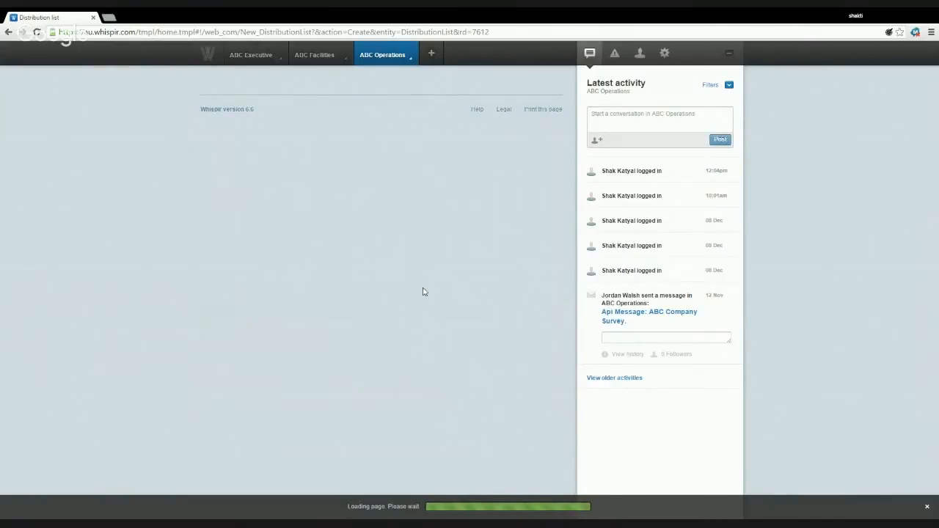
{"action": "left_click", "coordinate": [394, 65]}
{"action": "left_click", "coordinate": [423, 92]}
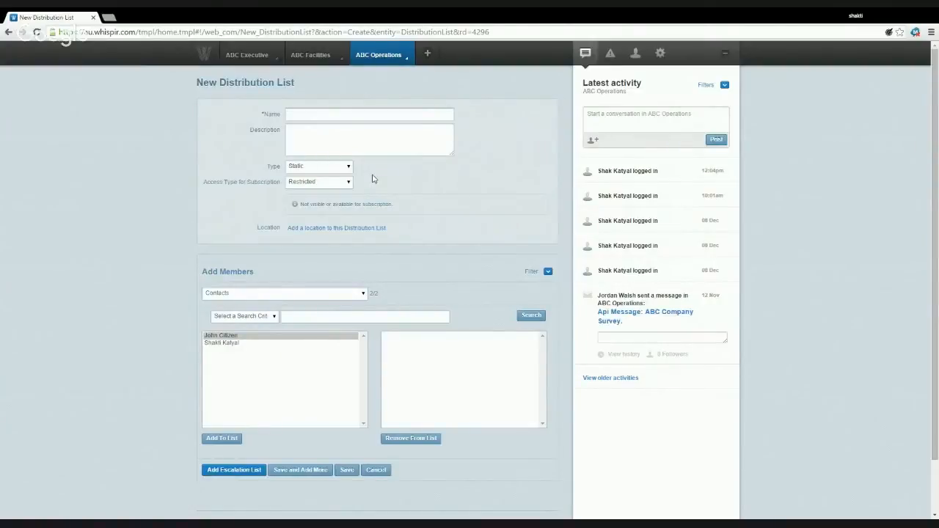
- Keep the list type Static and name the list 'All Staff Melbourne'
{"action": "left_click", "coordinate": [336, 186]}
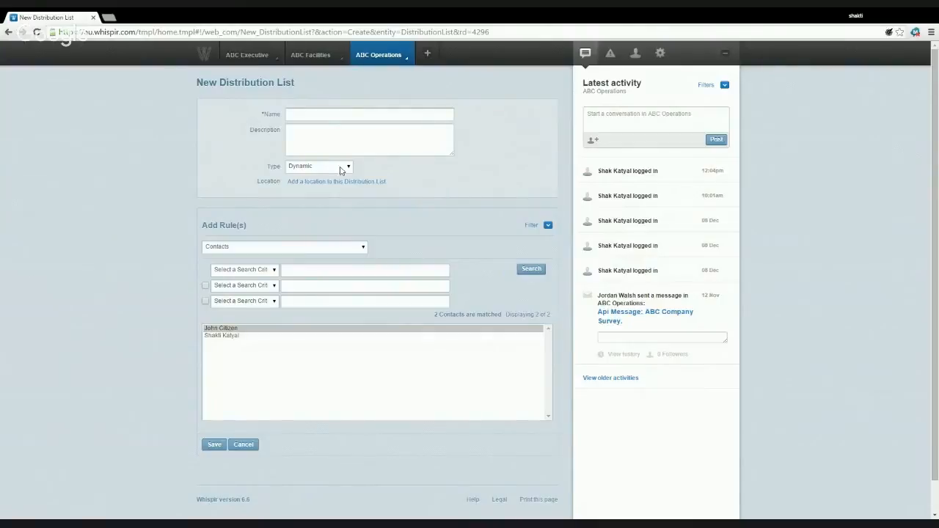
{"action": "left_click", "coordinate": [318, 179]}
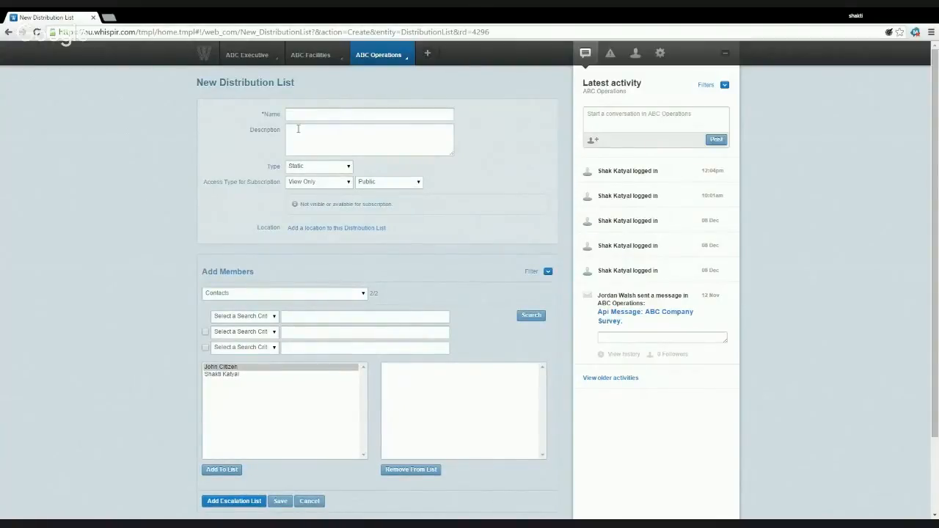
{"action": "left_click", "coordinate": [317, 113]}
{"action": "type", "text": "All Staff Melbourne"}
- Add both contacts as members and save the distribution list
{"action": "left_click", "coordinate": [251, 368]}
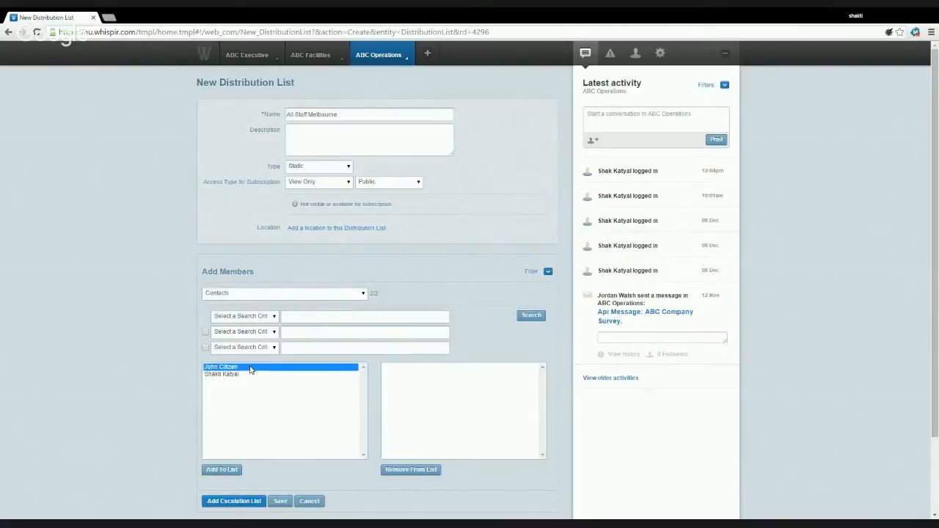
{"action": "left_click", "coordinate": [243, 375], "text": "shift"}
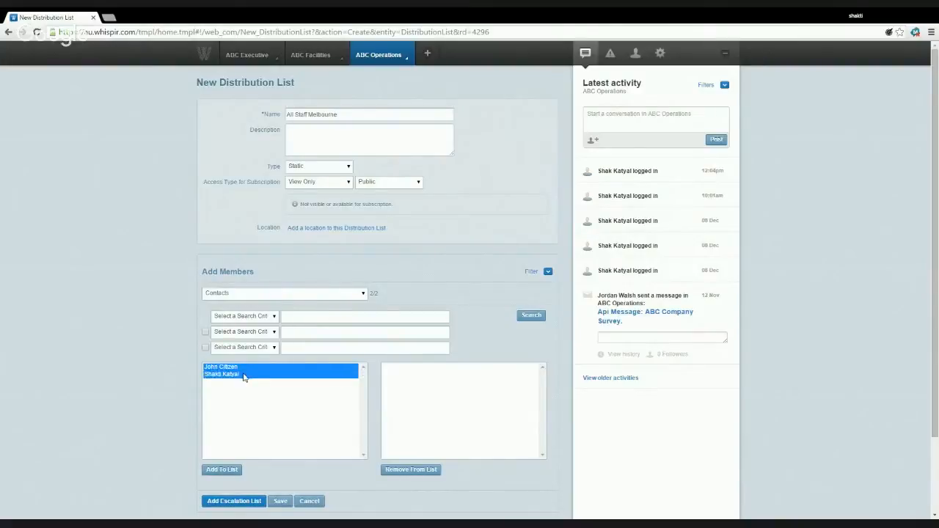
{"action": "left_click", "coordinate": [234, 472]}
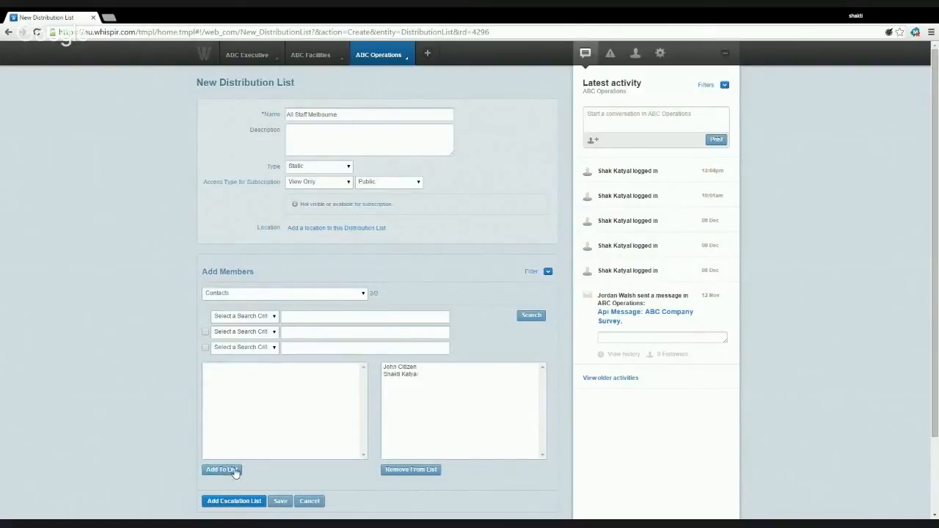
{"action": "left_click", "coordinate": [279, 503]}
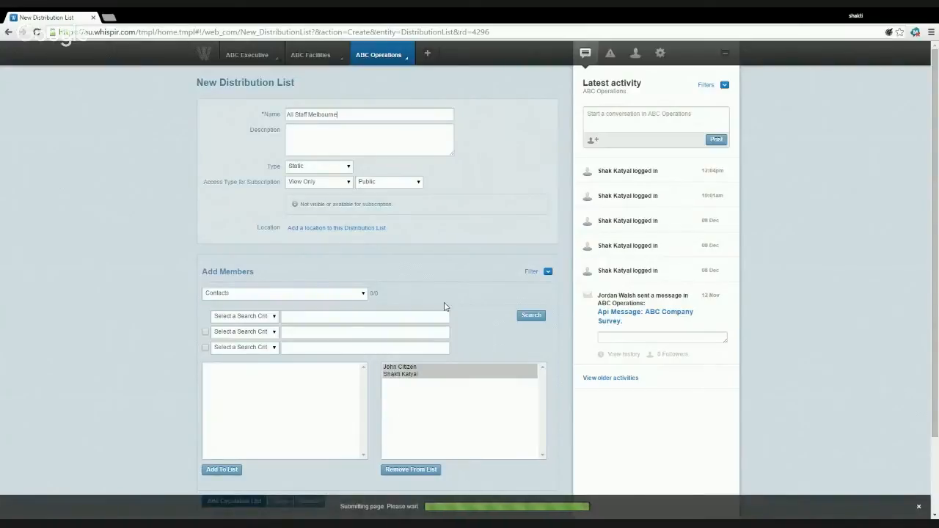
{"action": "scroll", "coordinate": [497, 224], "scroll_direction": "down", "scroll_amount": 1}
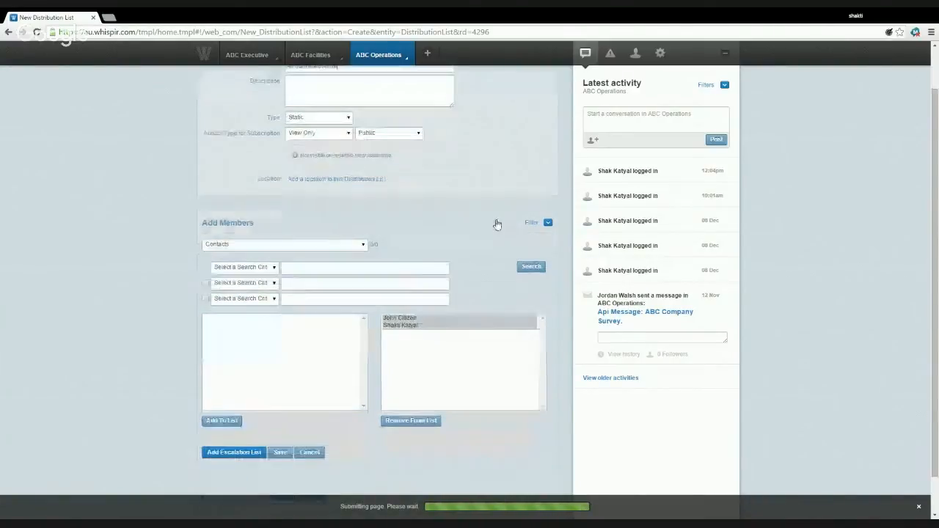
{"action": "scroll", "coordinate": [497, 223], "scroll_direction": "down", "scroll_amount": 1}
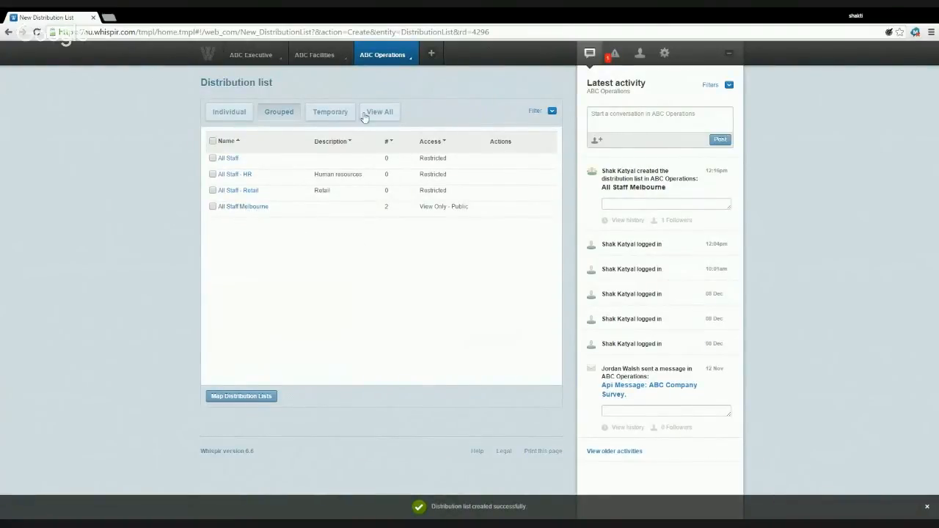
- Start a new distribution list named 'All trainers Melbourne' and make it dynamic
{"action": "left_click", "coordinate": [383, 58]}
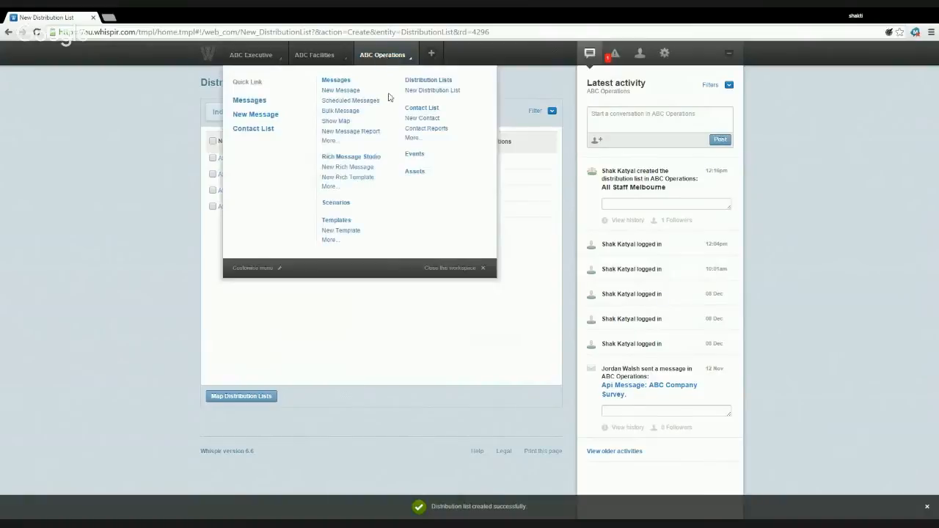
{"action": "left_click", "coordinate": [432, 91]}
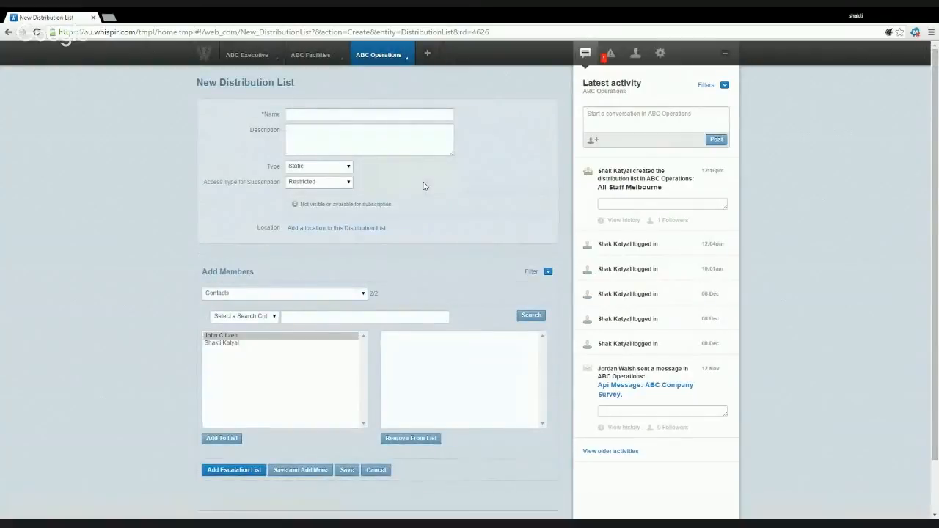
{"action": "left_click", "coordinate": [332, 116]}
{"action": "type", "text": "All trainers Melbourne"}
{"action": "left_click", "coordinate": [301, 167]}
{"action": "left_click", "coordinate": [302, 187]}
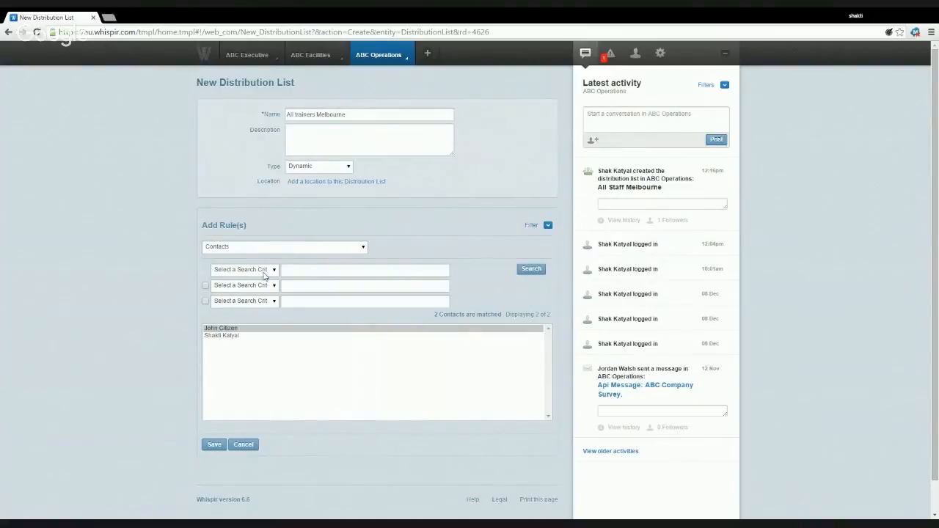
- Add a rule matching Additional Role 'Trainer', select the matched trainer contact, and save the list
{"action": "left_click", "coordinate": [205, 285]}
{"action": "left_click", "coordinate": [259, 307]}
{"action": "left_click", "coordinate": [331, 287]}
{"action": "type", "text": "Trainer"}
{"action": "left_click", "coordinate": [526, 274]}
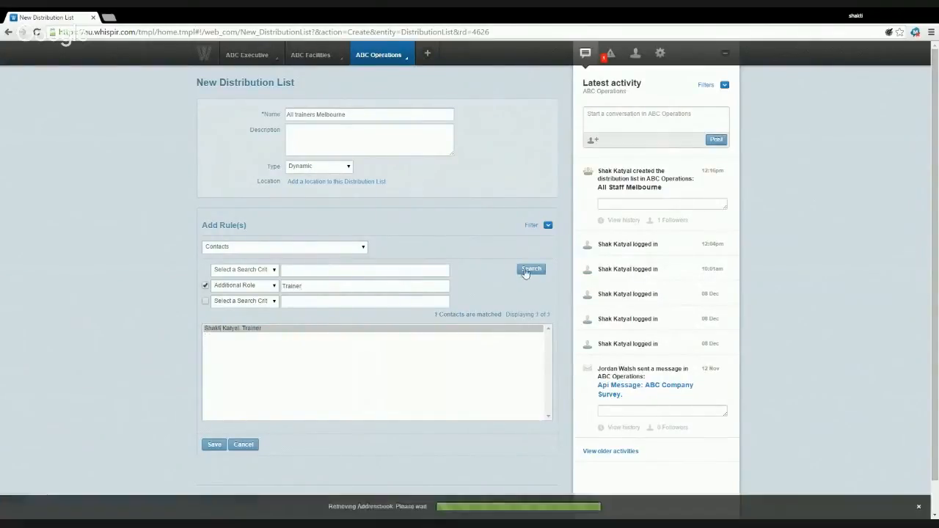
{"action": "left_click", "coordinate": [270, 330]}
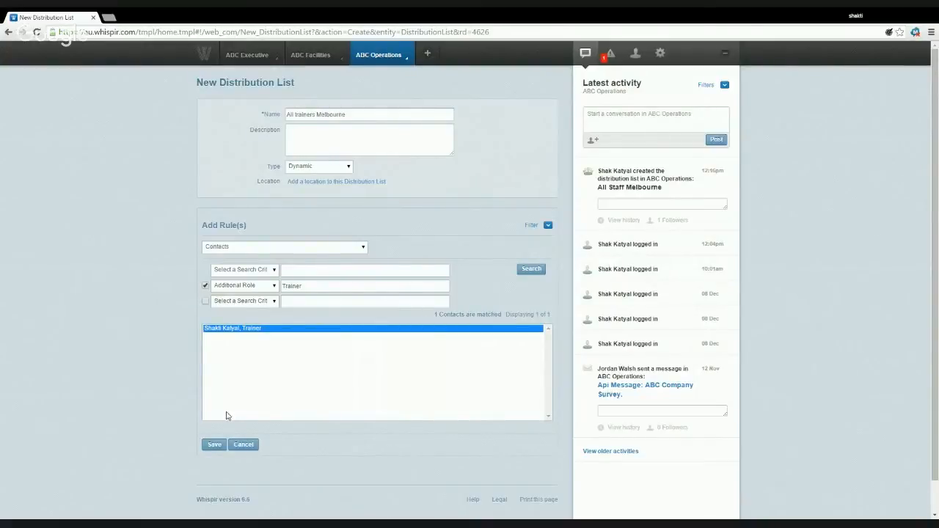
{"action": "left_click", "coordinate": [218, 446]}
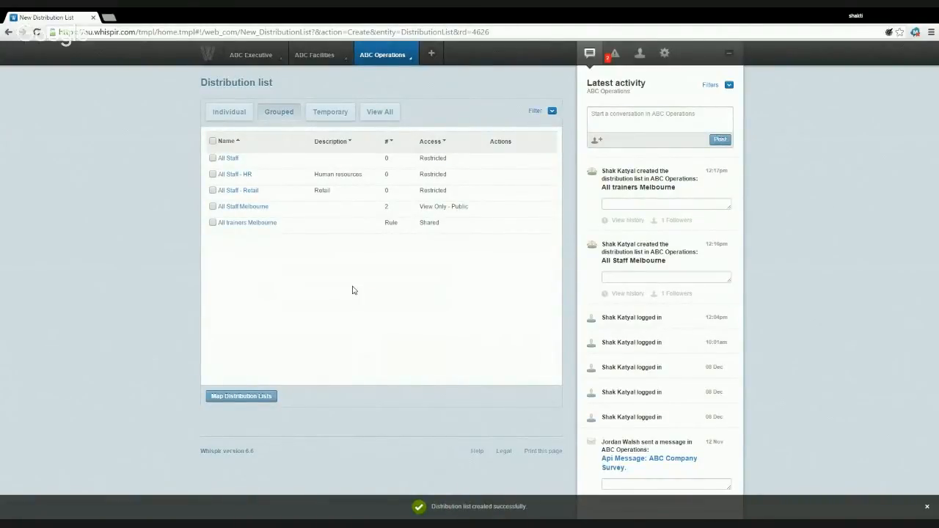
- Open the ABC Operations workspace drop-down menu
{"action": "left_click", "coordinate": [402, 66]}
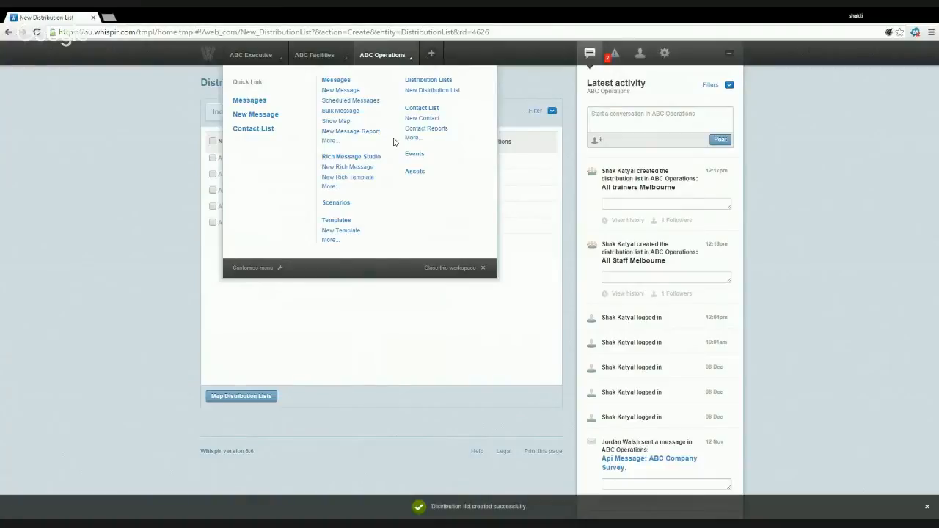
- Choose New Template under Templates in the ABC Operations workspace
{"action": "left_click", "coordinate": [345, 231]}
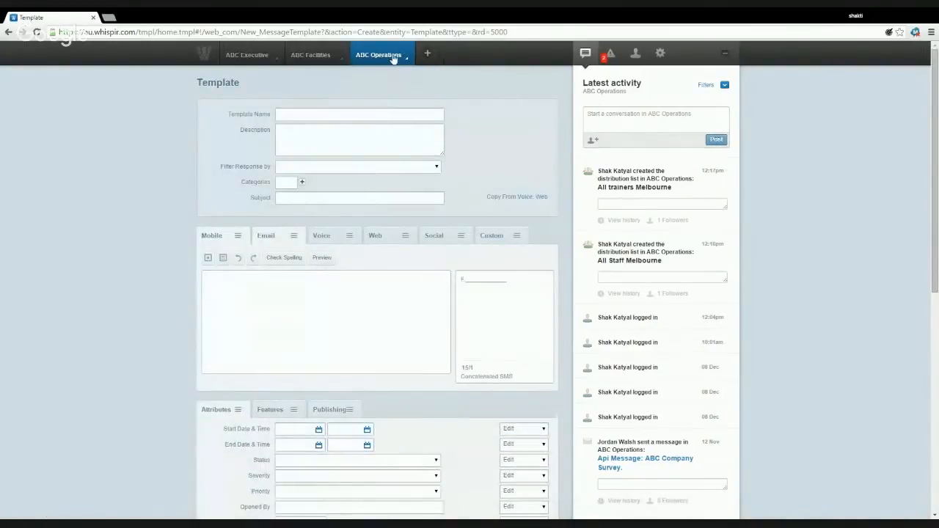
{"action": "mouse_move", "coordinate": [394, 58]}
- Name the template 'Evacuation Drill' with subject 'Please Evacuate the building'
{"action": "left_click", "coordinate": [334, 114]}
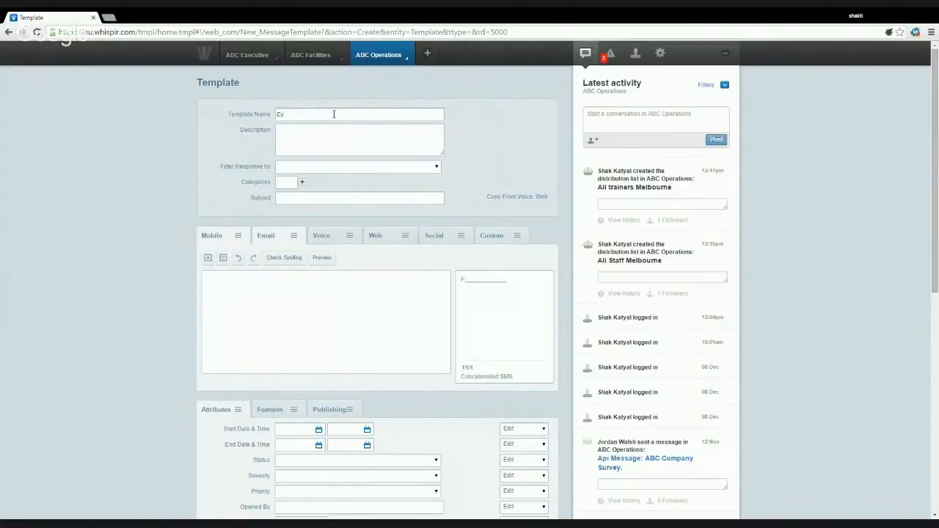
{"action": "type", "text": "a"}
{"action": "key", "text": "BackSpace"}
{"action": "type", "text": "acuation Drill"}
{"action": "left_click", "coordinate": [318, 196]}
{"action": "type", "text": "Please Evacuate the building"}
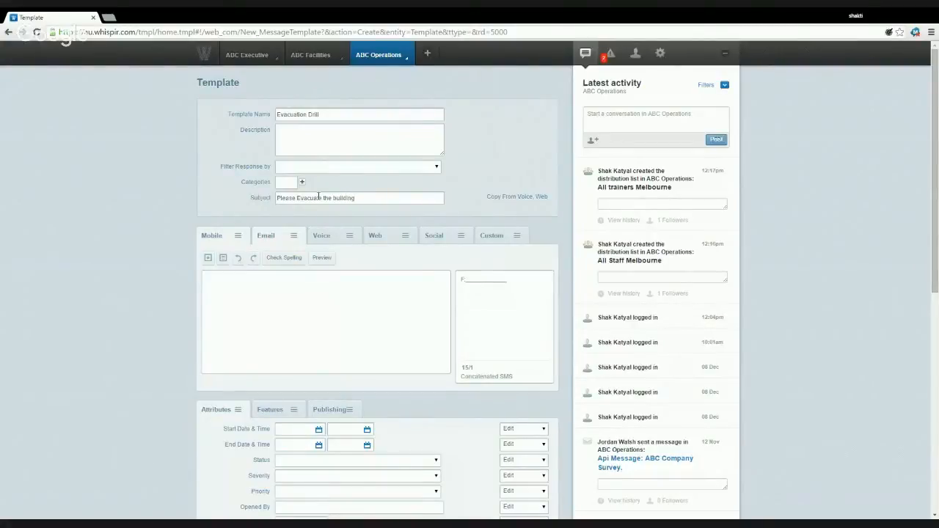
- Enable the Mobile SMS and write the fire-emergency evacuation notice to assemble near Flinders St Station
{"action": "left_click", "coordinate": [239, 242]}
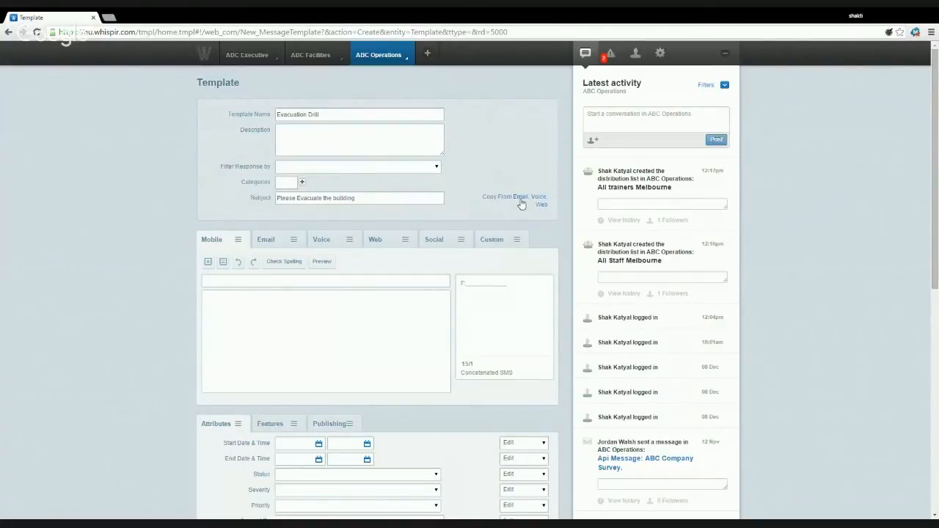
{"action": "left_click", "coordinate": [268, 306]}
{"action": "type", "text": "Attention: Due to a fire emergency"}
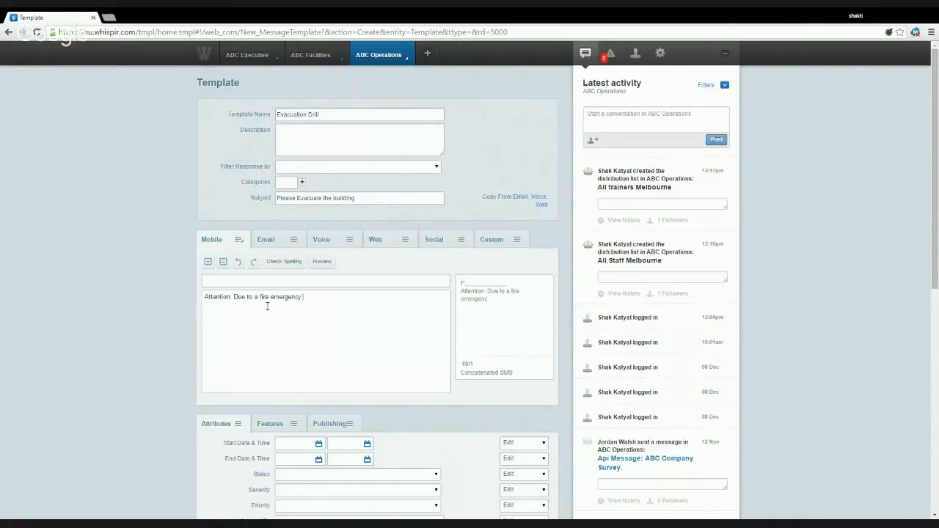
{"action": "type", "text": " - We request you to immidiatel"}
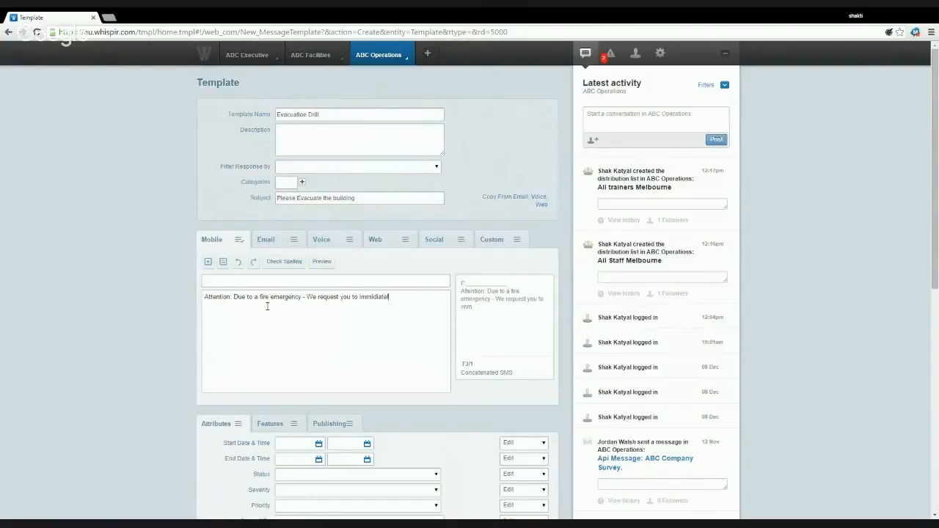
{"action": "type", "text": "y"}
{"action": "double_click", "coordinate": [376, 298]}
{"action": "type", "text": "immediately"}
{"action": "type", "text": "evacuate the b"}
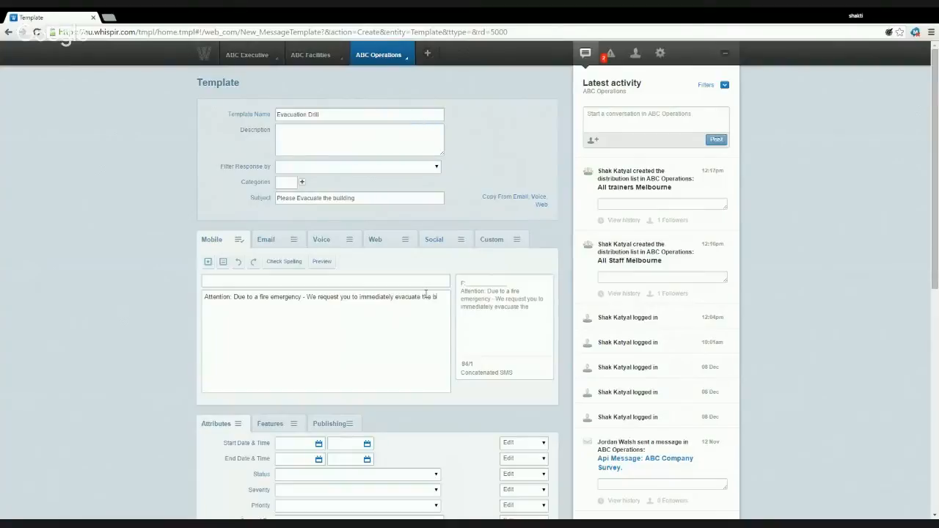
{"action": "type", "text": "uilding. Please"}
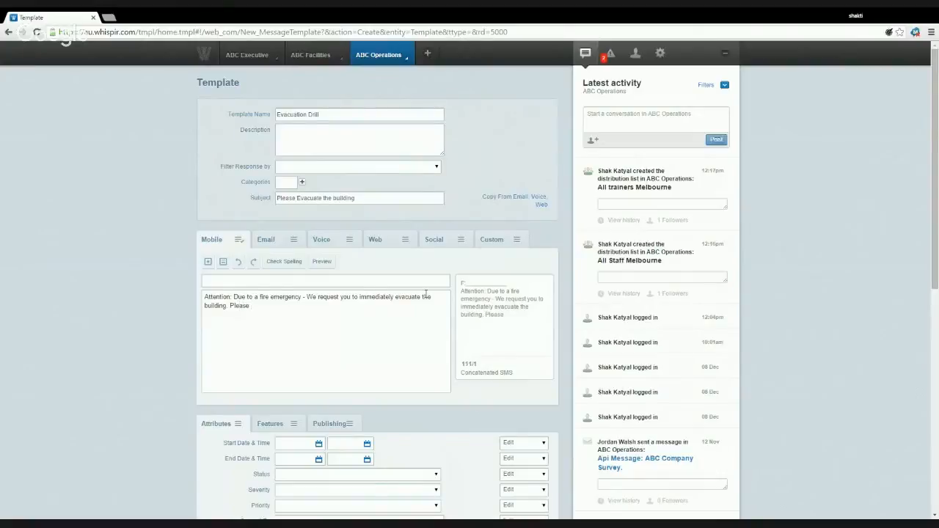
{"action": "type", "text": " assemb"}
{"action": "type", "text": "le near Flinders S"}
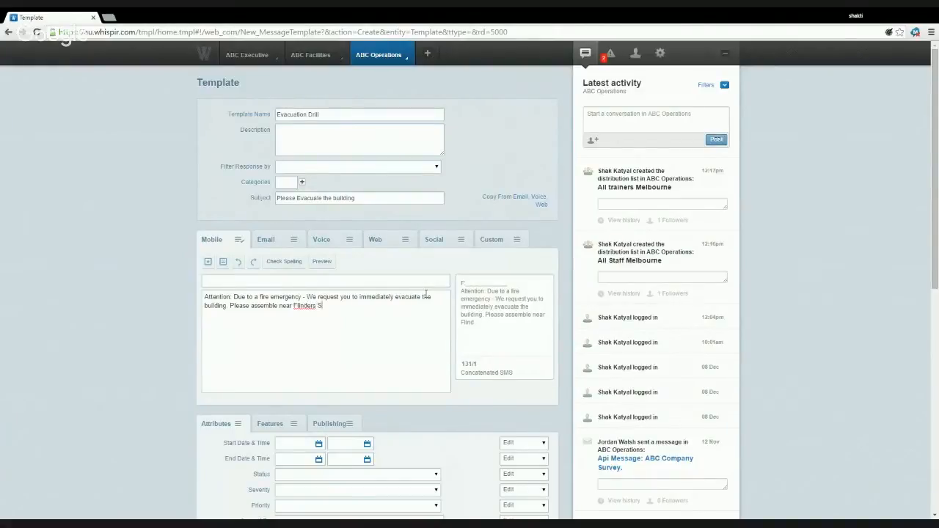
{"action": "type", "text": "t Station."}
{"action": "key", "text": "BackSpace"}
- Copy the SMS evacuation text into the Email body and compare both versions
{"action": "left_click_drag", "start_coordinate": [369, 309], "coordinate": [199, 291]}
{"action": "key", "text": "ctrl+c"}
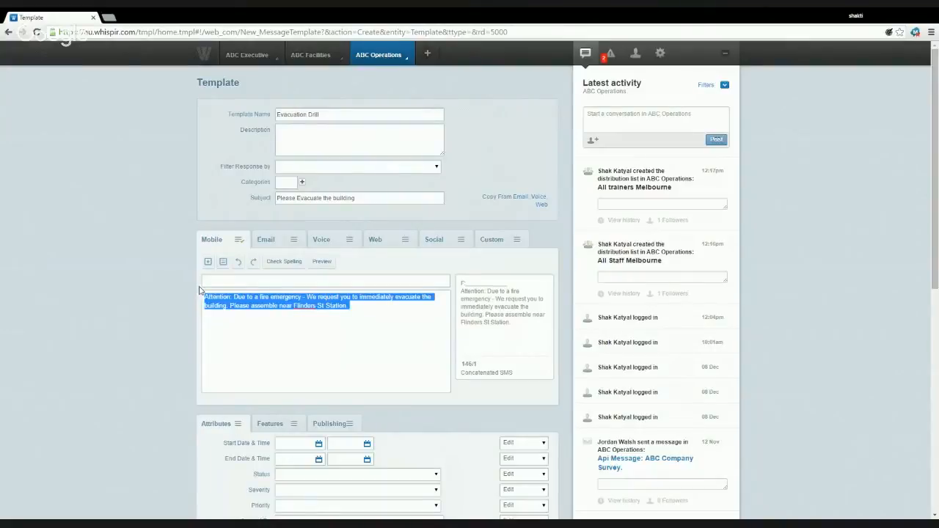
{"action": "left_click", "coordinate": [290, 245]}
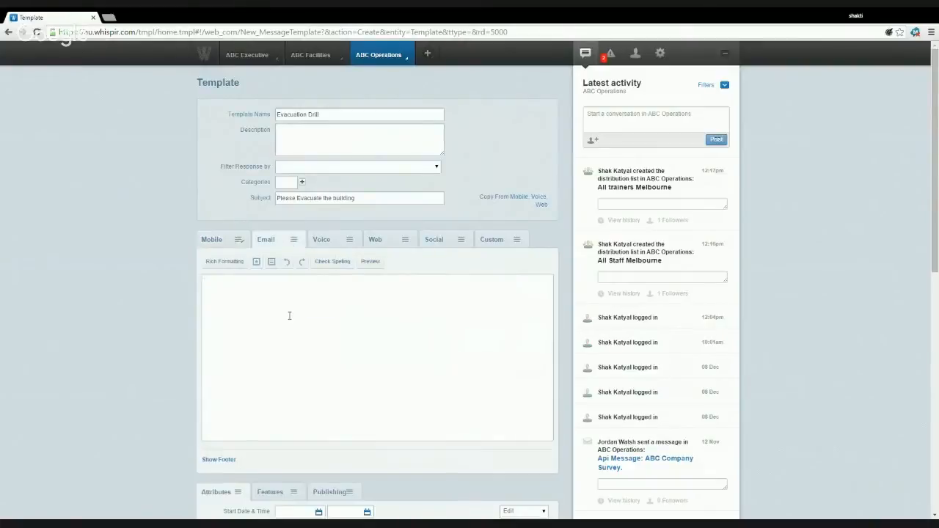
{"action": "key", "text": "ctrl+v"}
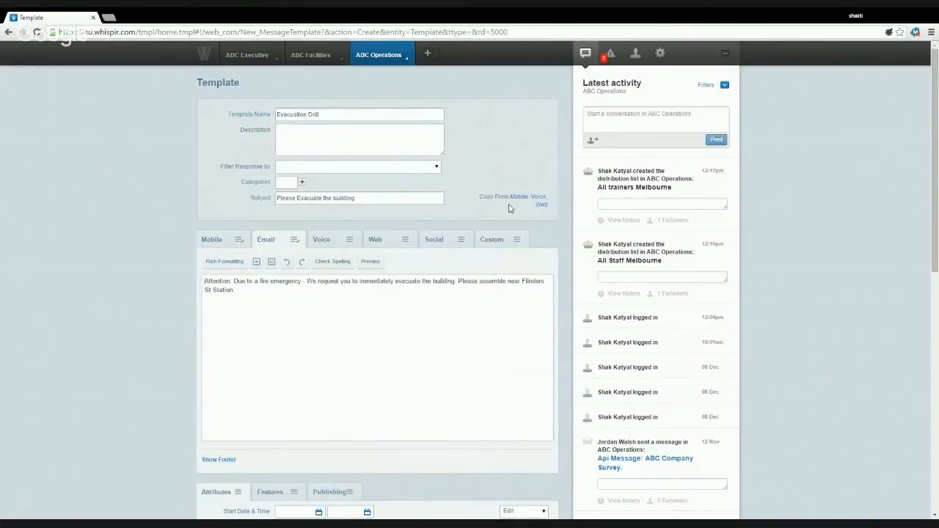
{"action": "left_click", "coordinate": [230, 245]}
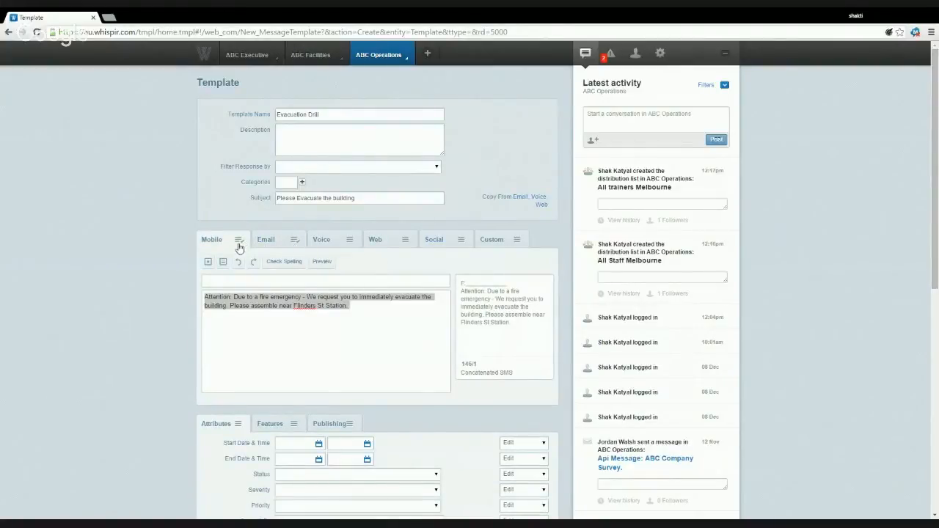
{"action": "left_click", "coordinate": [301, 242]}
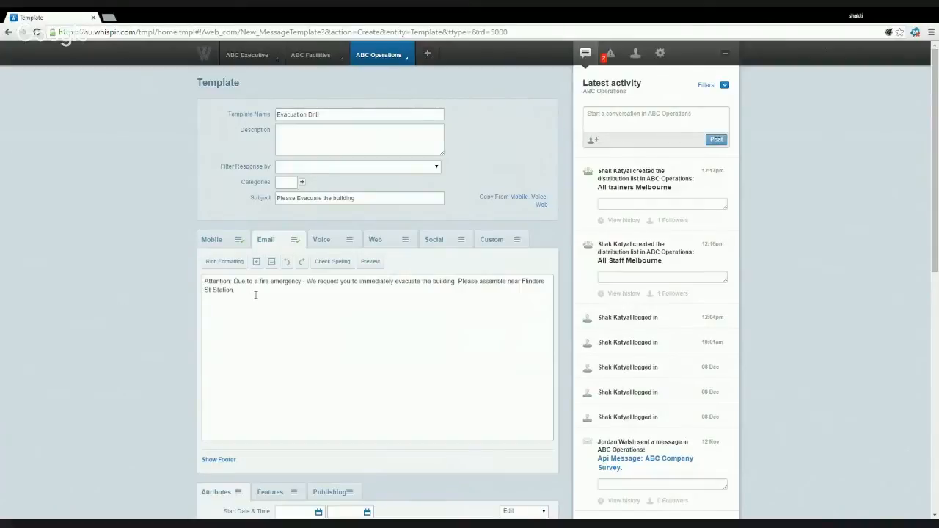
- Return to the Mobile message and expand the template's optional message features
{"action": "left_click", "coordinate": [224, 248]}
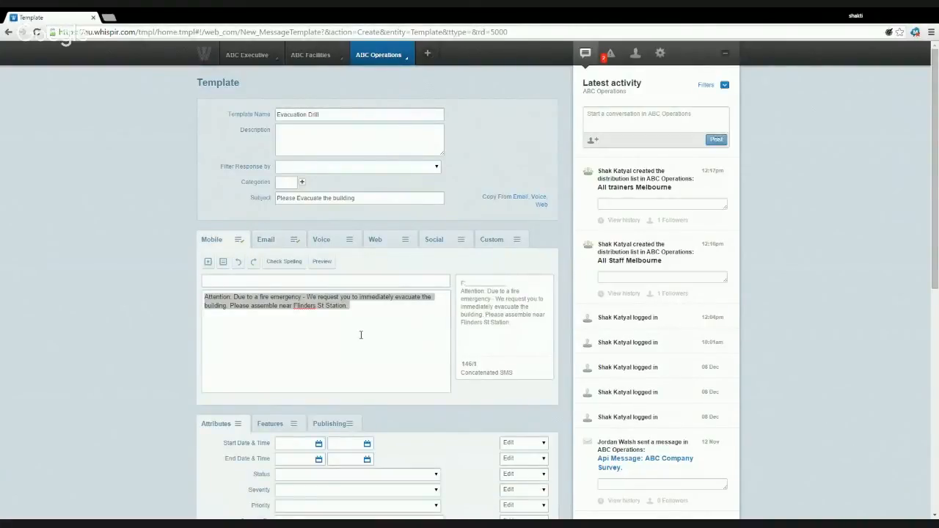
{"action": "scroll", "coordinate": [360, 335], "scroll_direction": "down", "scroll_amount": 3}
{"action": "scroll", "coordinate": [361, 334], "scroll_direction": "down", "scroll_amount": 1}
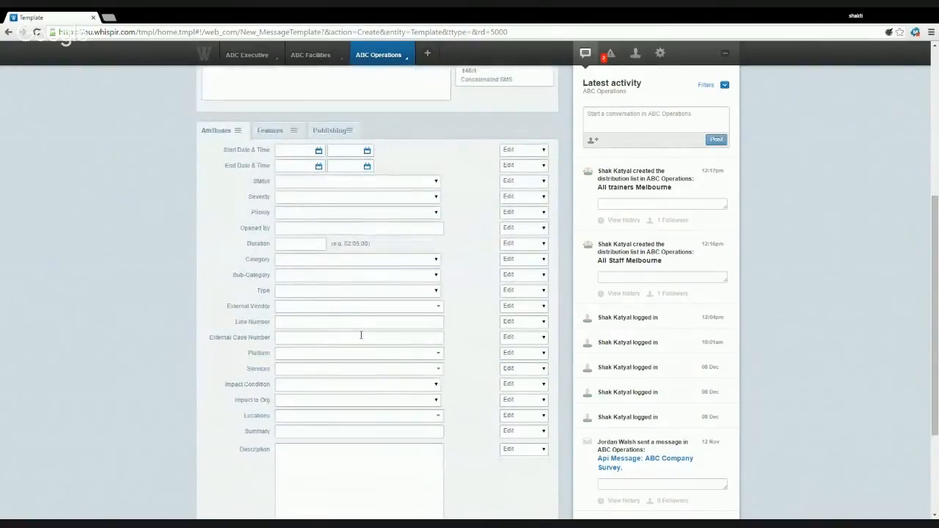
{"action": "scroll", "coordinate": [361, 335], "scroll_direction": "up", "scroll_amount": 2}
{"action": "scroll", "coordinate": [360, 335], "scroll_direction": "up", "scroll_amount": 3}
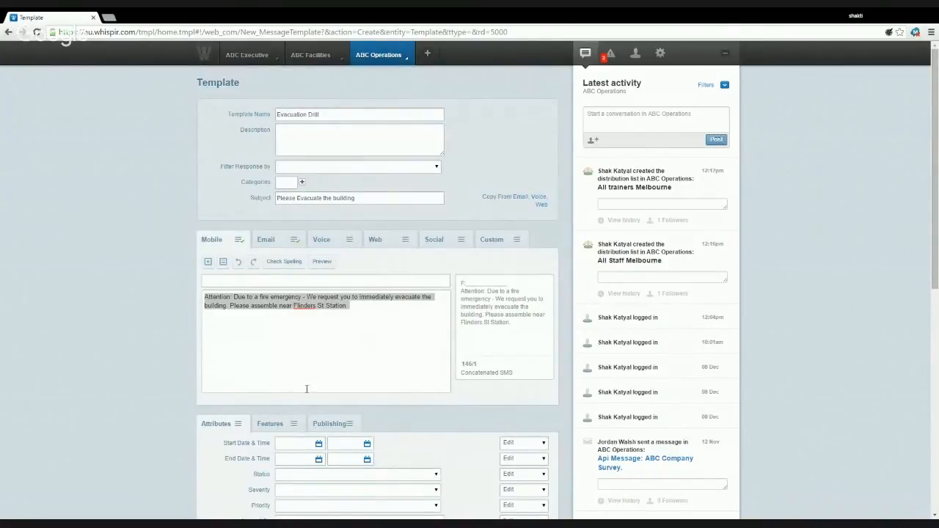
{"action": "left_click", "coordinate": [288, 424]}
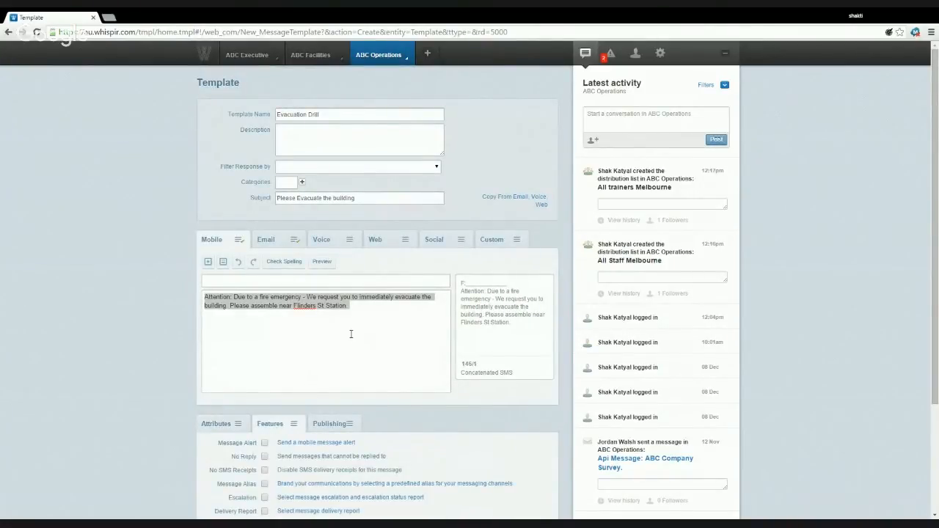
{"action": "scroll", "coordinate": [351, 335], "scroll_direction": "down", "scroll_amount": 2}
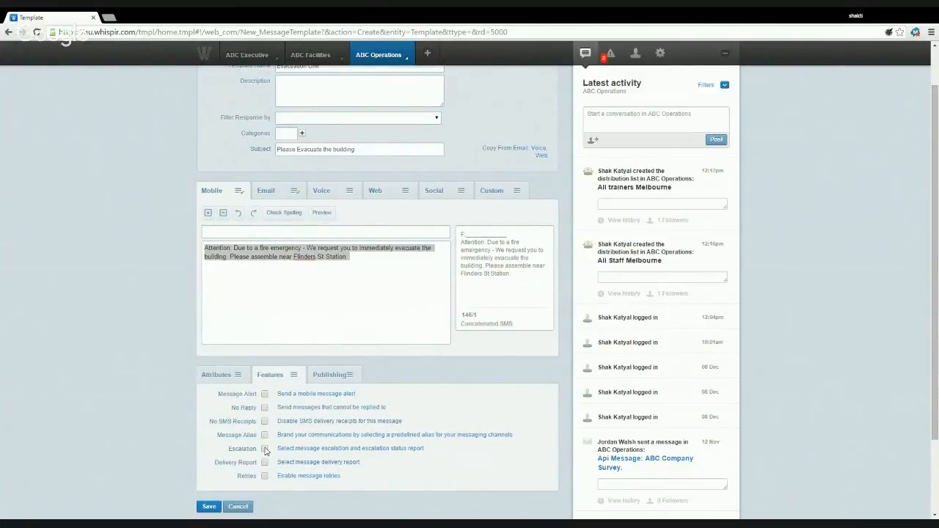
{"action": "scroll", "coordinate": [321, 341], "scroll_direction": "up", "scroll_amount": 1}
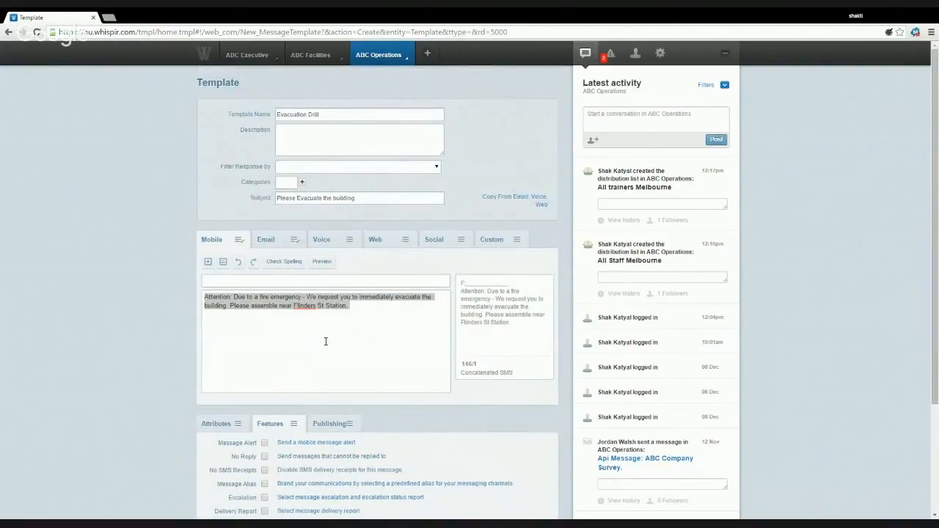
{"action": "scroll", "coordinate": [325, 341], "scroll_direction": "down", "scroll_amount": 2}
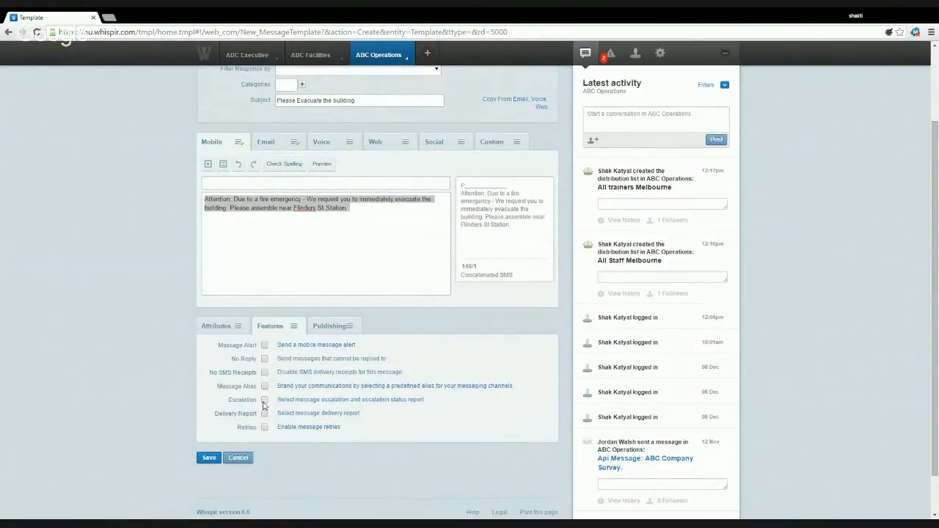
{"action": "scroll", "coordinate": [321, 295], "scroll_direction": "up", "scroll_amount": 2}
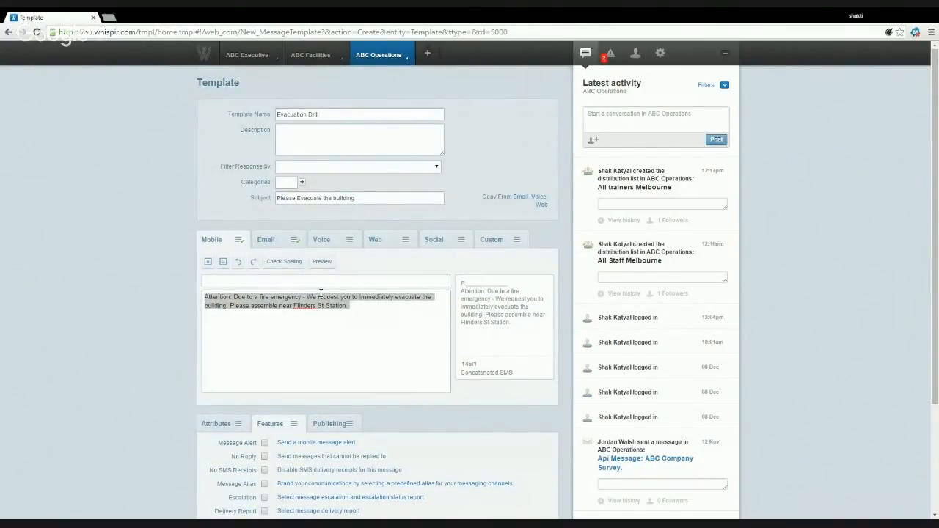
- Make the Evacuation Drill message non-replyable and save the template
{"action": "left_click", "coordinate": [367, 318]}
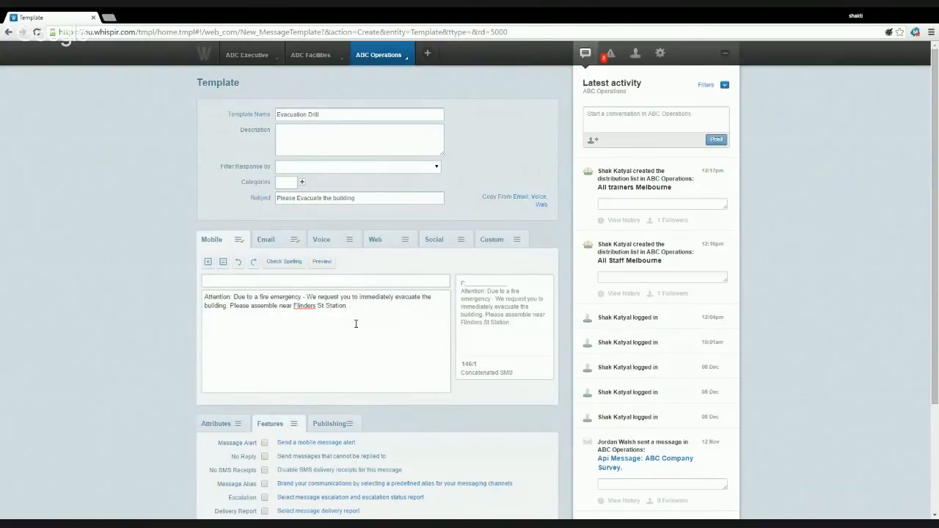
{"action": "left_click", "coordinate": [265, 456]}
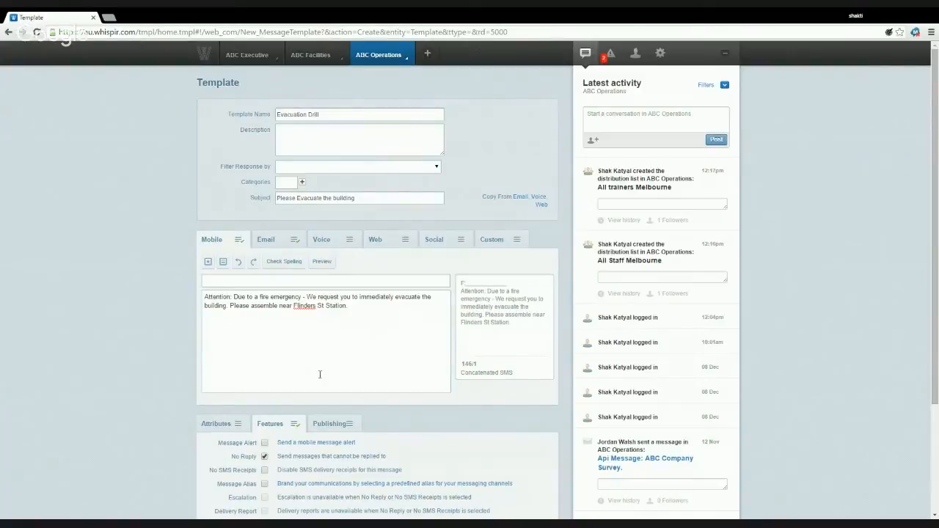
{"action": "left_click", "coordinate": [267, 243]}
{"action": "scroll", "coordinate": [345, 301], "scroll_direction": "down", "scroll_amount": 3}
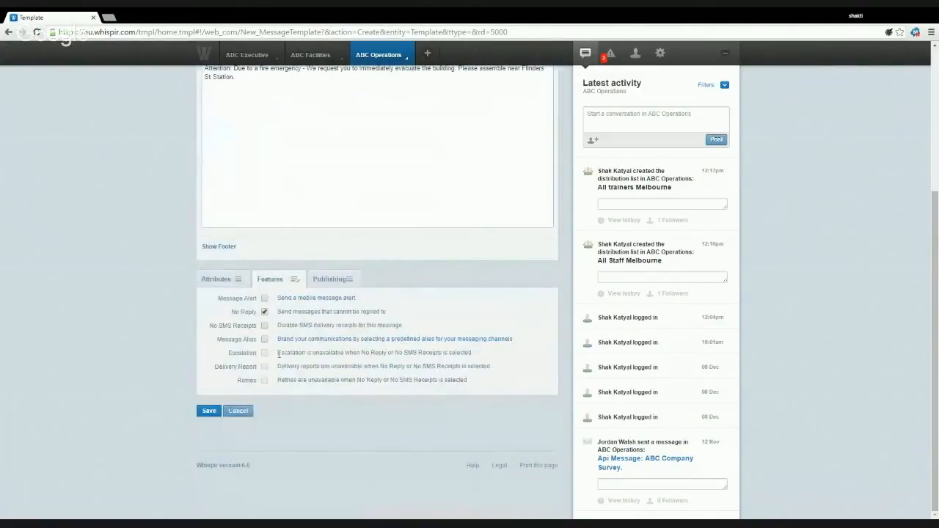
{"action": "left_click", "coordinate": [210, 411]}
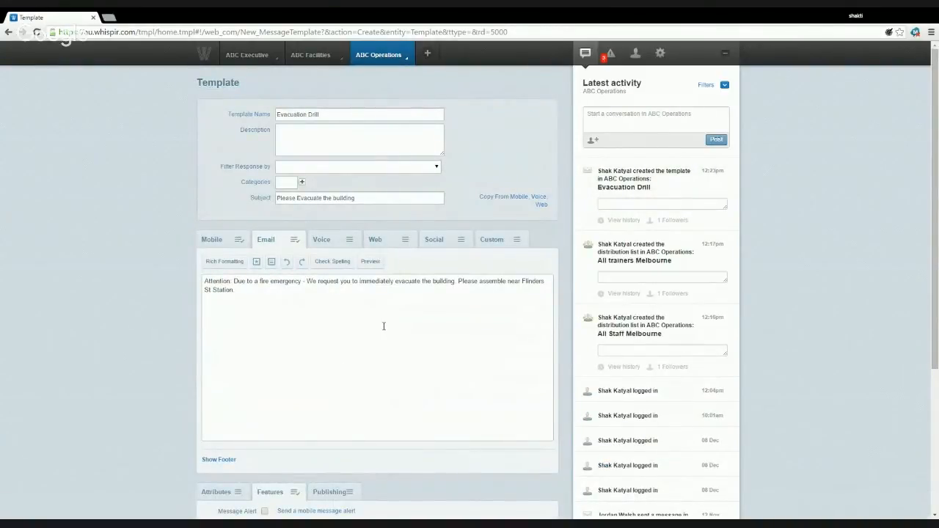
{"action": "scroll", "coordinate": [383, 326], "scroll_direction": "down", "scroll_amount": 3}
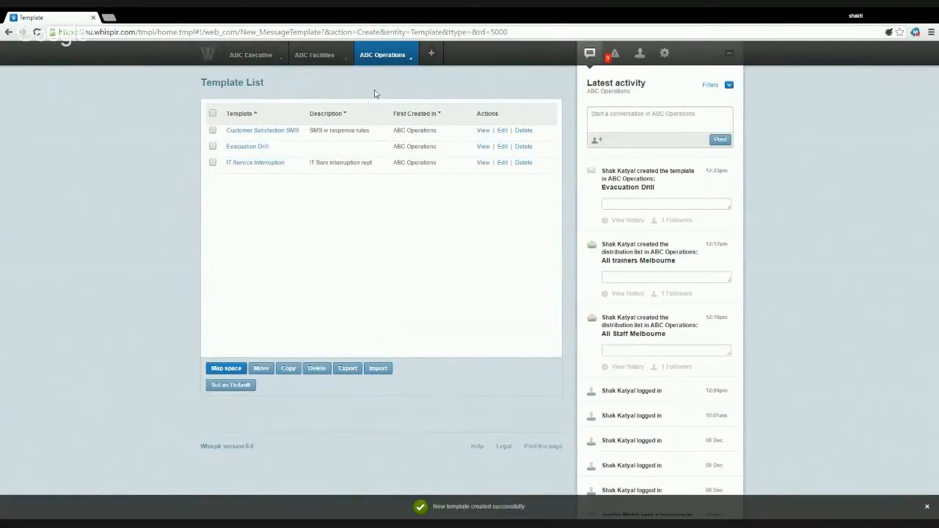
- Start another new template from the ABC Operations Templates menu
{"action": "left_click", "coordinate": [400, 59]}
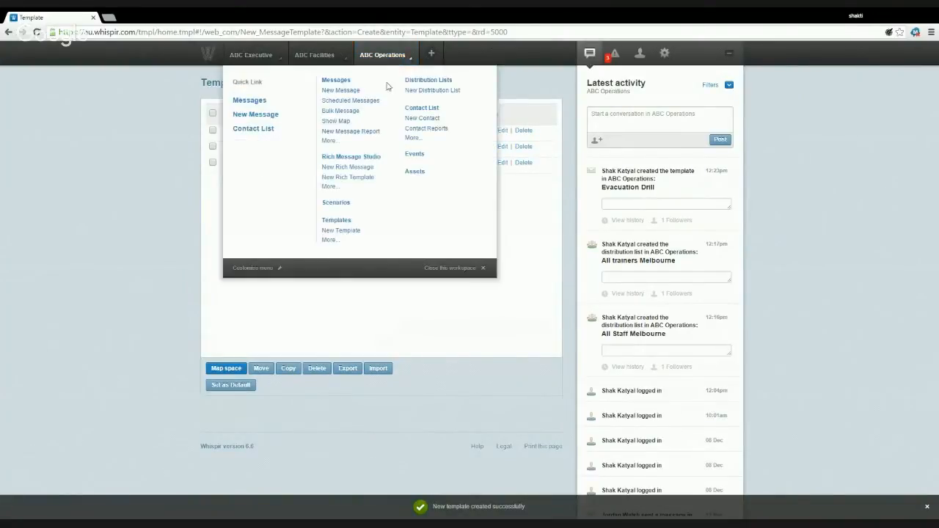
{"action": "left_click", "coordinate": [341, 233]}
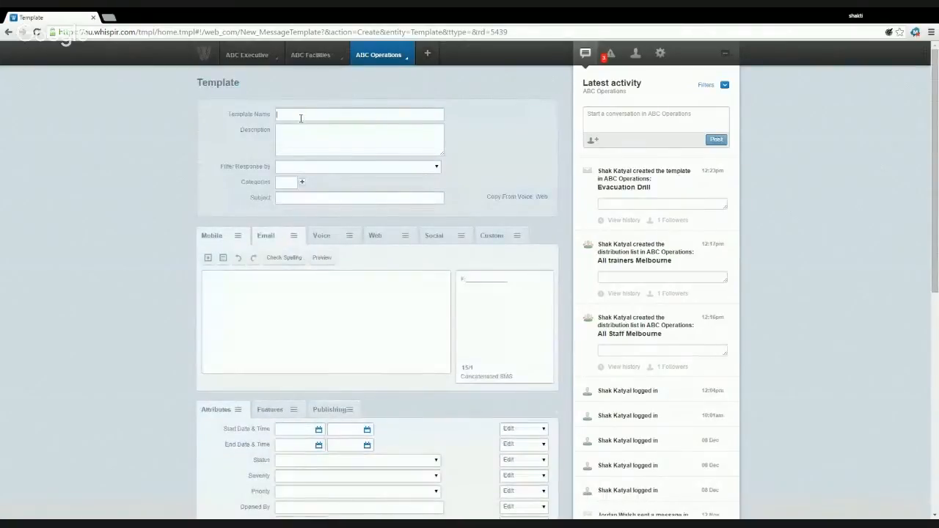
{"action": "left_click", "coordinate": [300, 117]}
{"action": "type", "text": "Trai"}
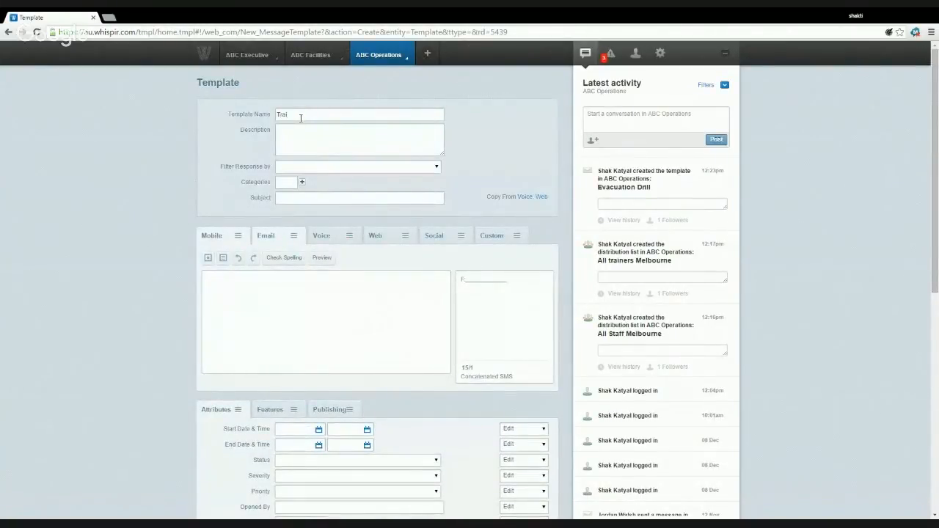
{"action": "type", "text": "n"}
{"action": "type", "text": "ers"}
{"action": "type", "text": " Required"}
{"action": "type", "text": "Trainers Sh"}
{"action": "type", "text": "or"}
{"action": "key", "text": "BackSpace"}
{"action": "key", "text": "BackSpace"}
{"action": "type", "text": "ift Available"}
{"action": "left_click", "coordinate": [314, 198]}
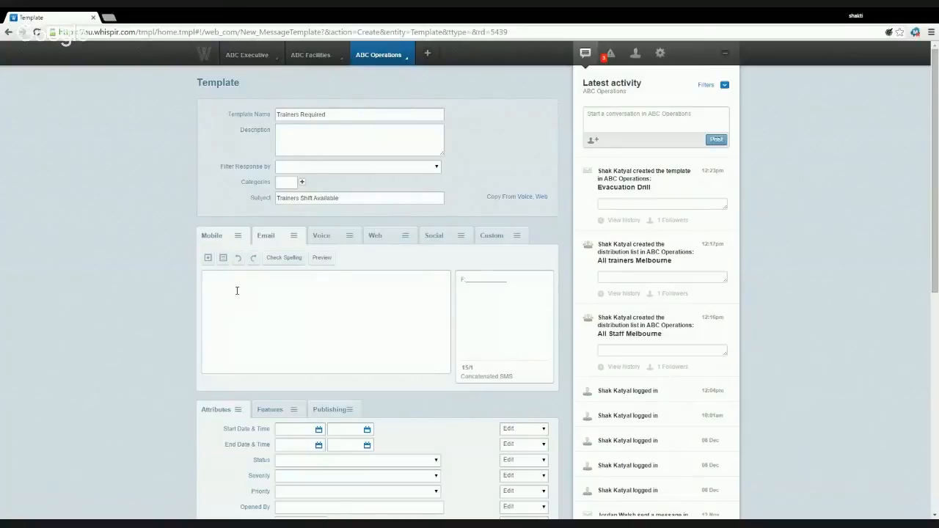
{"action": "type", "text": "Hi @@first_name@@"}
{"action": "scroll", "coordinate": [317, 299], "scroll_direction": "down", "scroll_amount": 5}
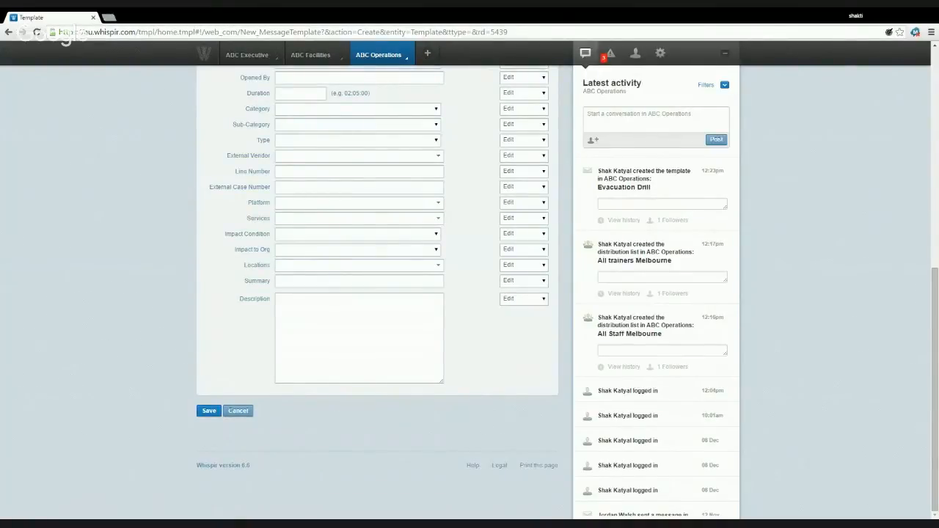
{"action": "scroll", "coordinate": [142, 275], "scroll_direction": "up", "scroll_amount": 2}
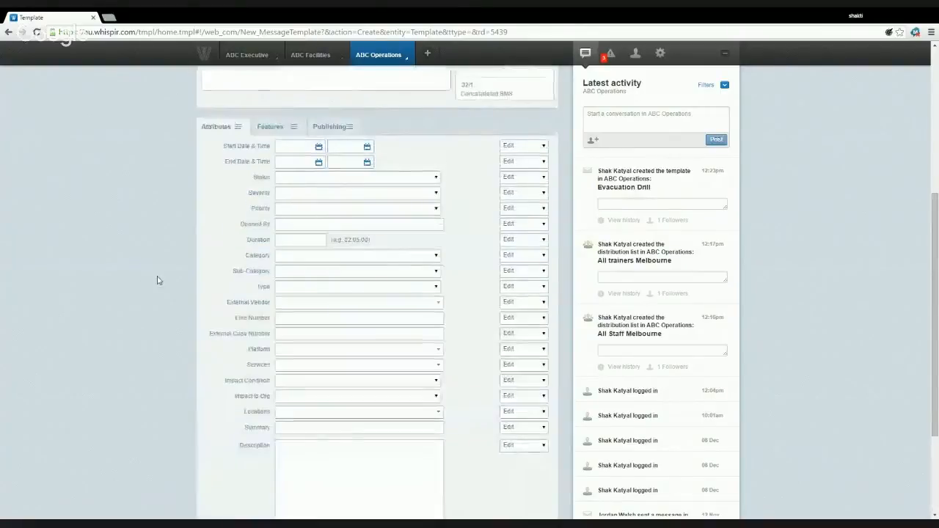
- Write the email body offering inductee trainers two 8 hour shifts, and sign off 'Regards, Whispir'
{"action": "scroll", "coordinate": [157, 280], "scroll_direction": "up", "scroll_amount": 4}
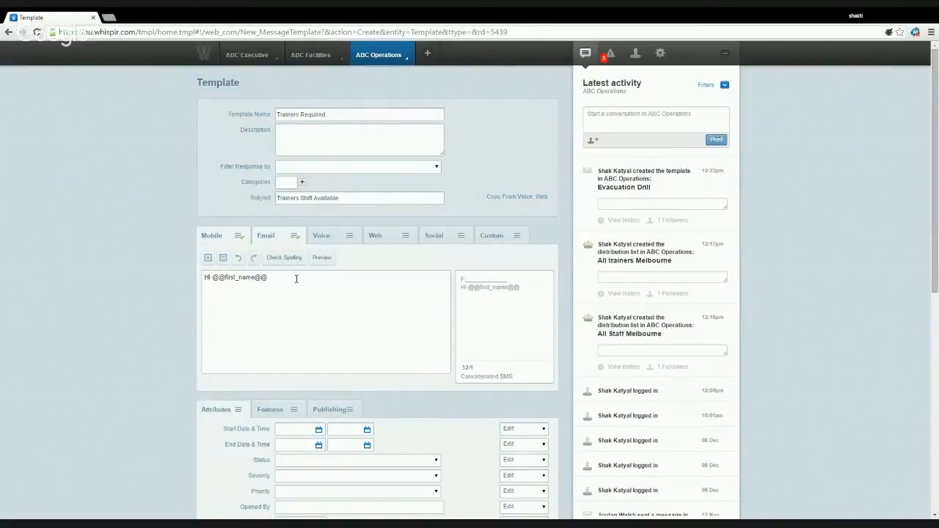
{"action": "type", "text": "Due to a growing number of I"}
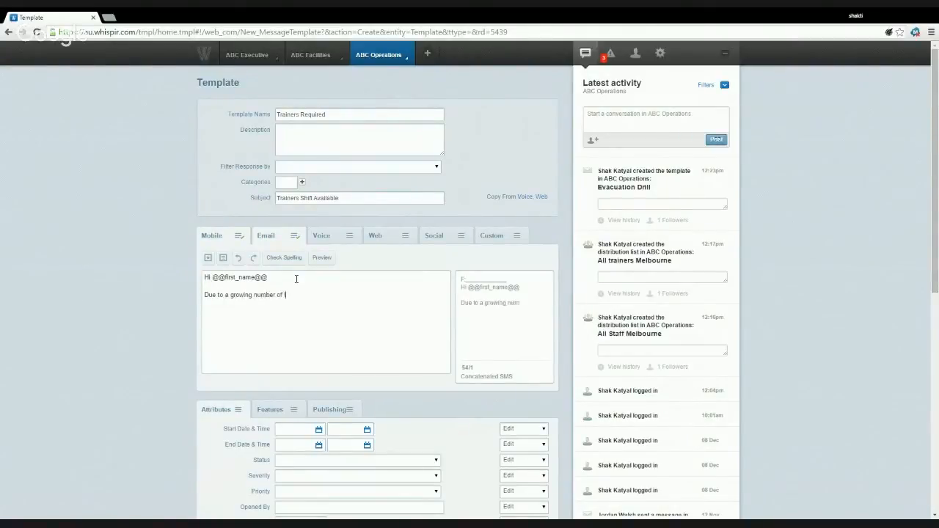
{"action": "type", "text": "nductees, we have two 8 hour shi"}
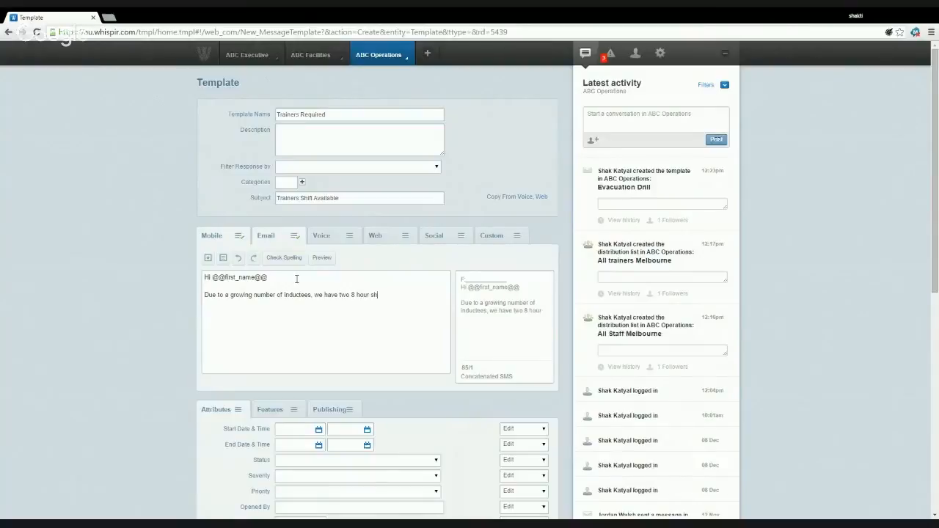
{"action": "type", "text": "fts available. Kindly"}
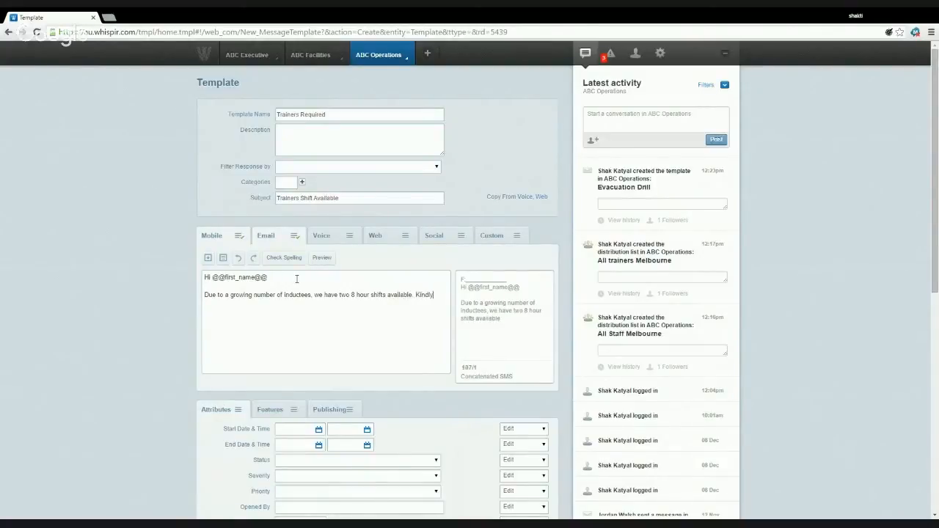
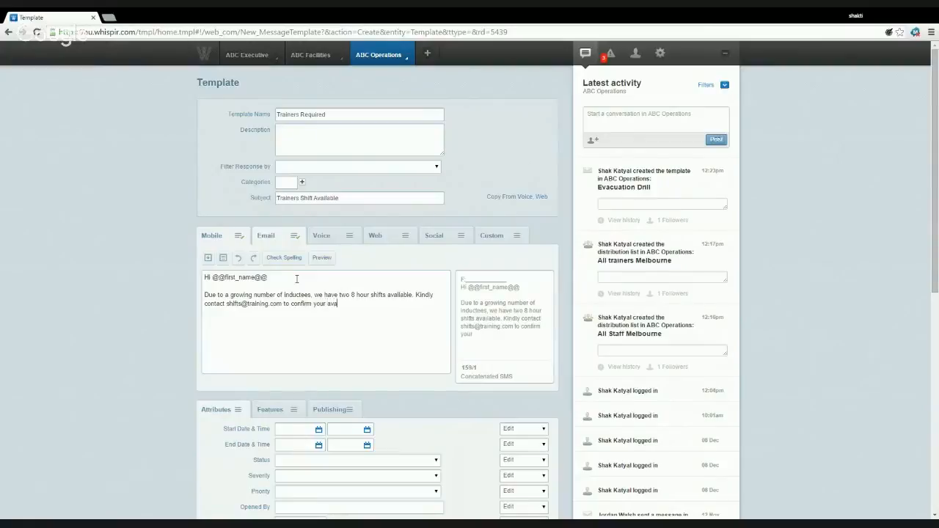
{"action": "type", "text": "ilability."}
{"action": "type", "text": "regards"}
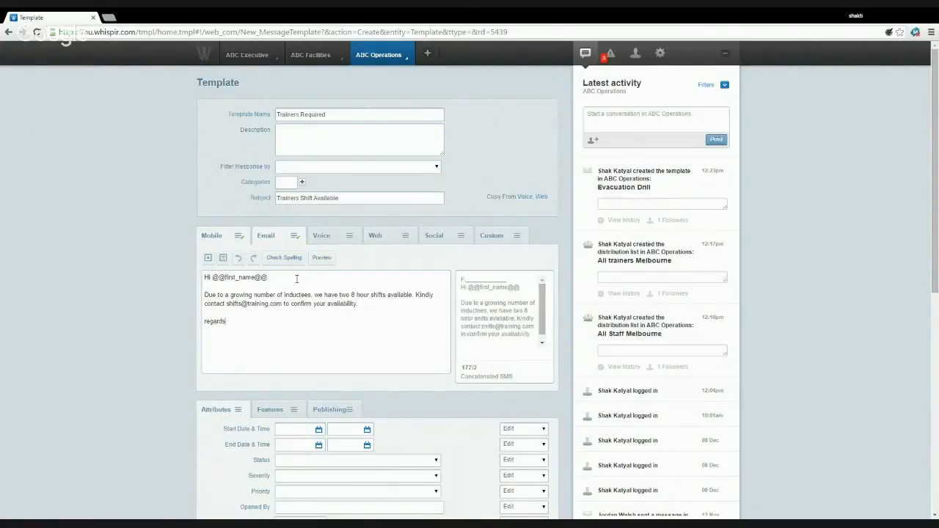
{"action": "key", "text": "BackSpace"}
{"action": "key", "text": "BackSpace"}
{"action": "key", "text": "BackSpace"}
{"action": "key", "text": "BackSpace"}
{"action": "key", "text": "BackSpace"}
{"action": "key", "text": "BackSpace"}
{"action": "key", "text": "BackSpace"}
{"action": "key", "text": "BackSpace"}
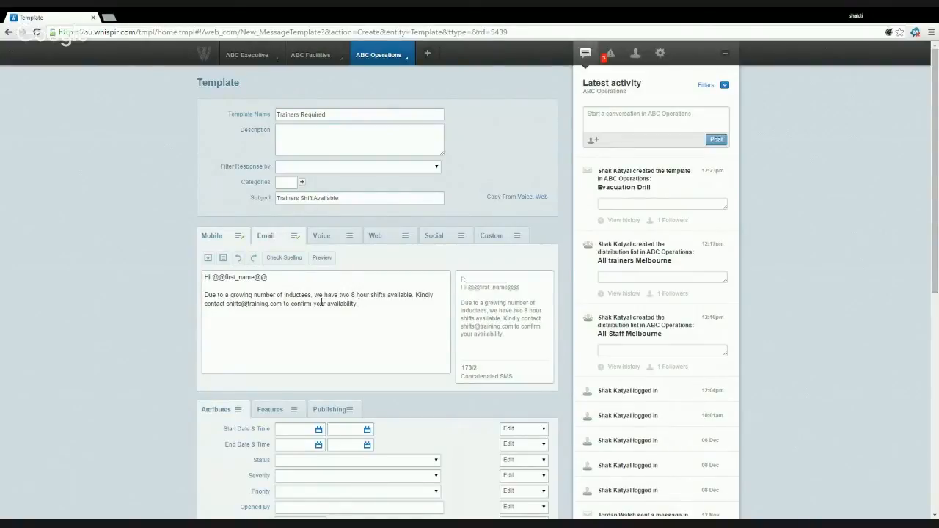
{"action": "key", "text": "Return"}
{"action": "key", "text": "Return"}
{"action": "type", "text": "Regards"}
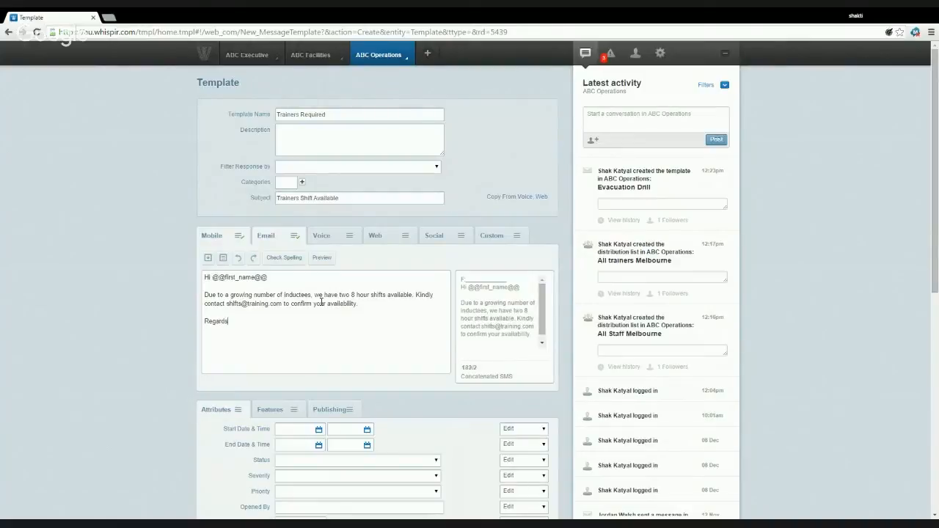
{"action": "type", "text": ", Whispir"}
- Make the Trainers Required template No Reply and save it
{"action": "left_click", "coordinate": [220, 242]}
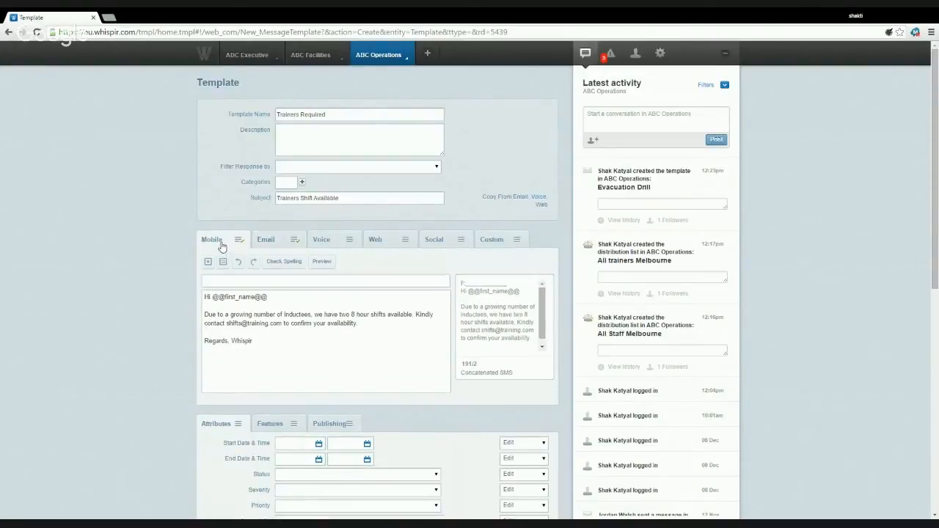
{"action": "left_click", "coordinate": [284, 249]}
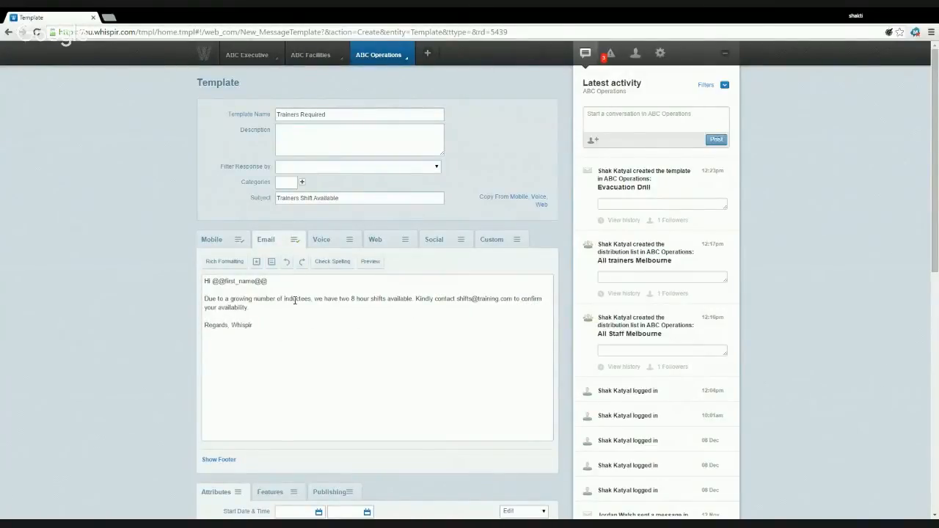
{"action": "scroll", "coordinate": [294, 301], "scroll_direction": "down", "scroll_amount": 3}
{"action": "left_click", "coordinate": [278, 297]}
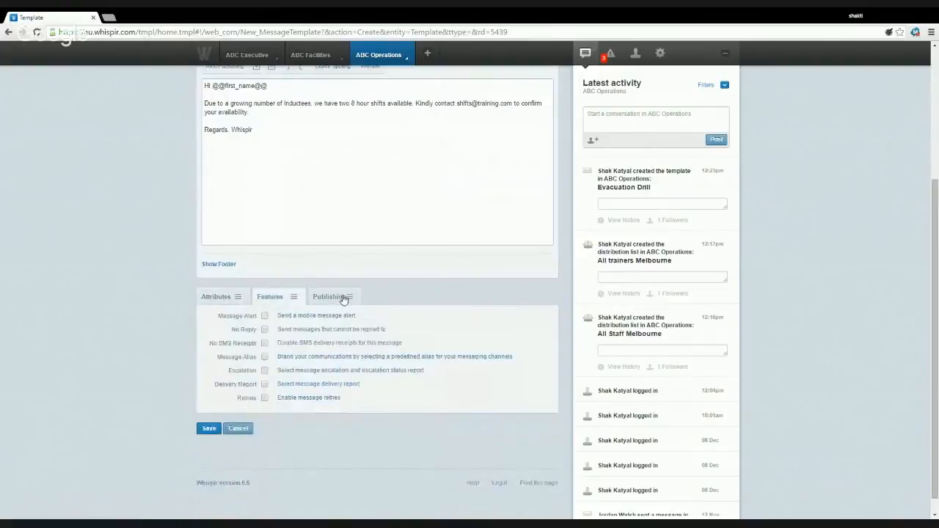
{"action": "left_click", "coordinate": [265, 330]}
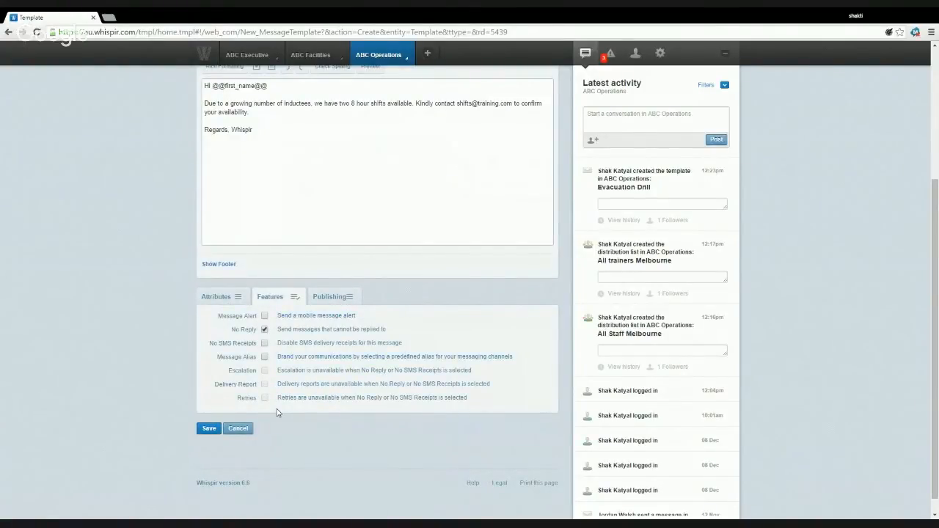
{"action": "left_click", "coordinate": [209, 429]}
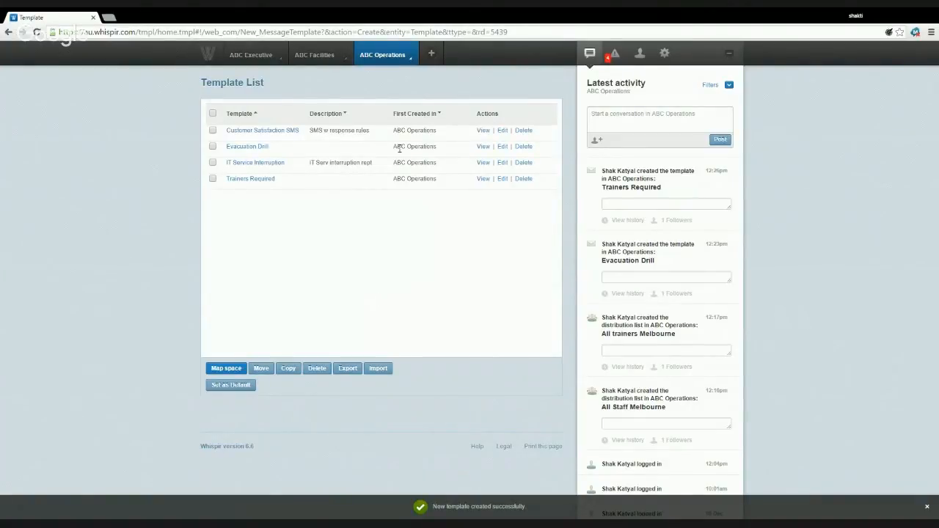
- Start a new ABC Operations message filled from the Evacuation Drill template
{"action": "left_click", "coordinate": [405, 63]}
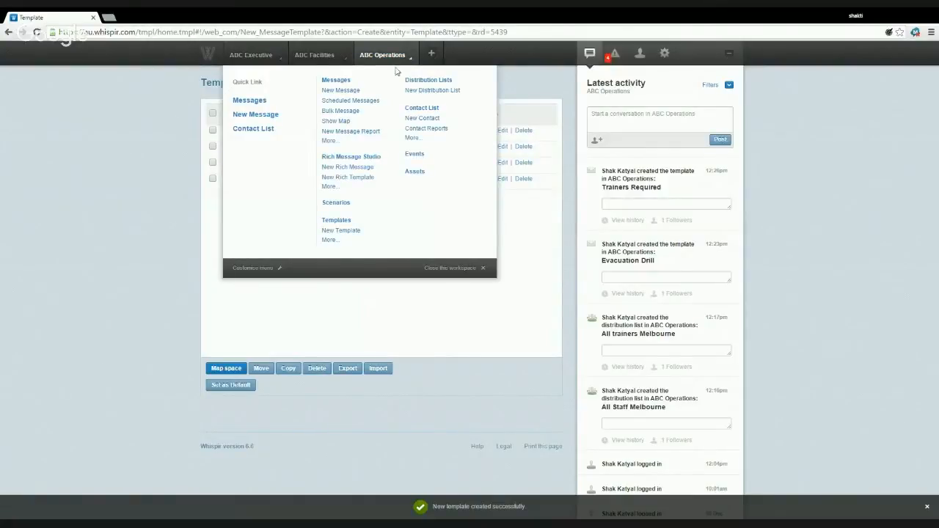
{"action": "left_click", "coordinate": [339, 91]}
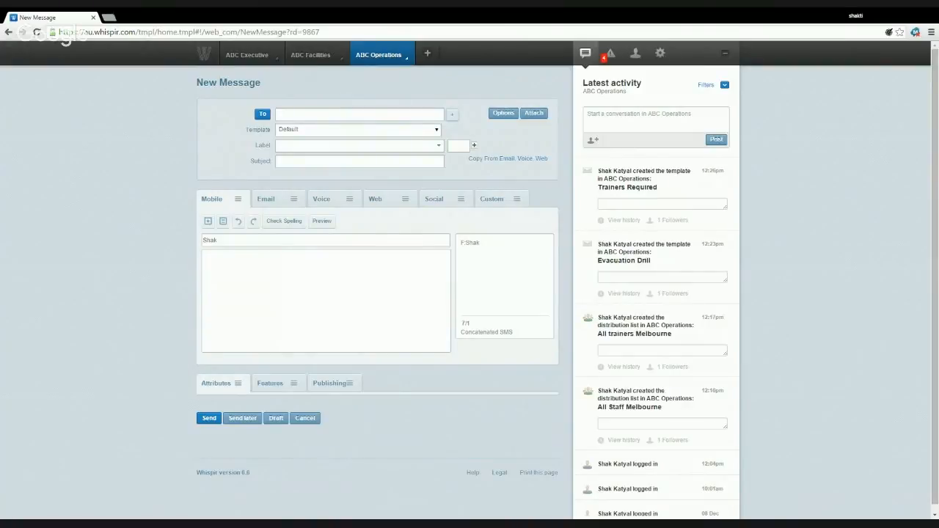
{"action": "left_click", "coordinate": [312, 155]}
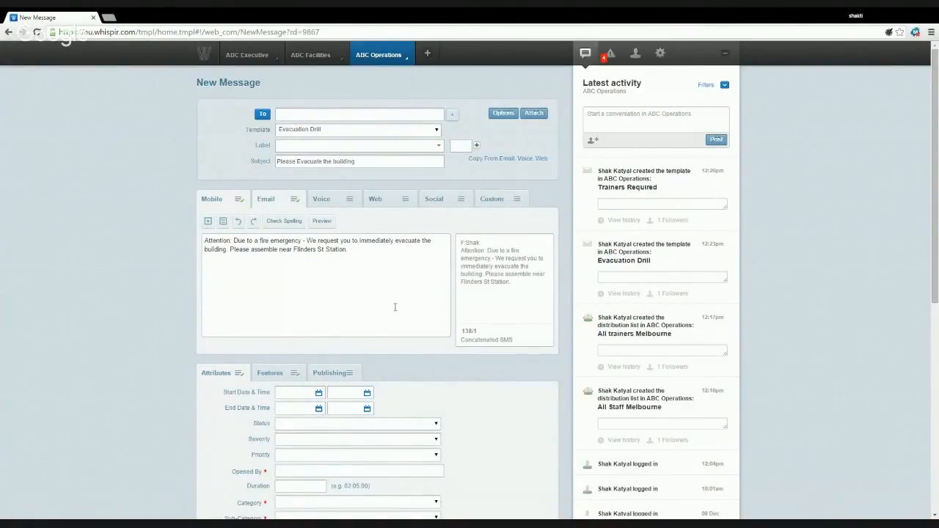
- Check the email and SMS versions, then open the address book to choose recipients
{"action": "scroll", "coordinate": [361, 290], "scroll_direction": "down", "scroll_amount": 5}
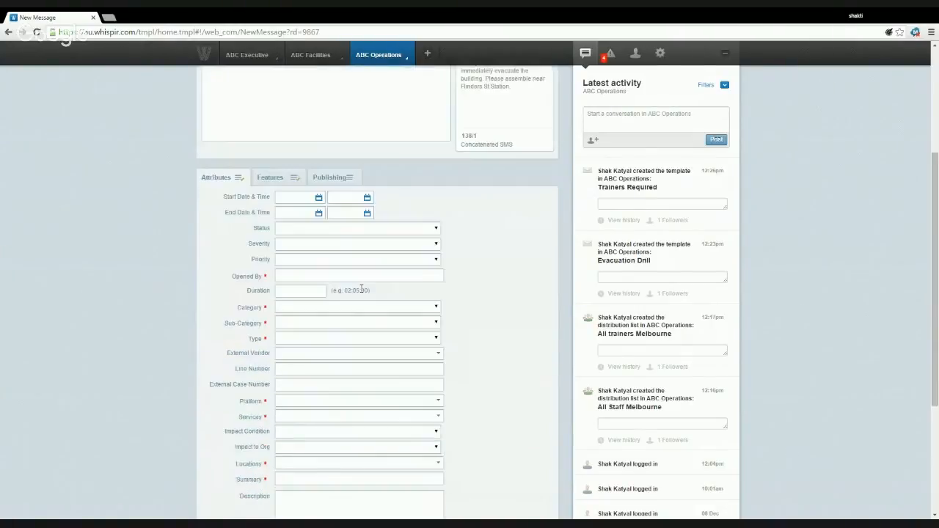
{"action": "scroll", "coordinate": [361, 294], "scroll_direction": "up", "scroll_amount": 5}
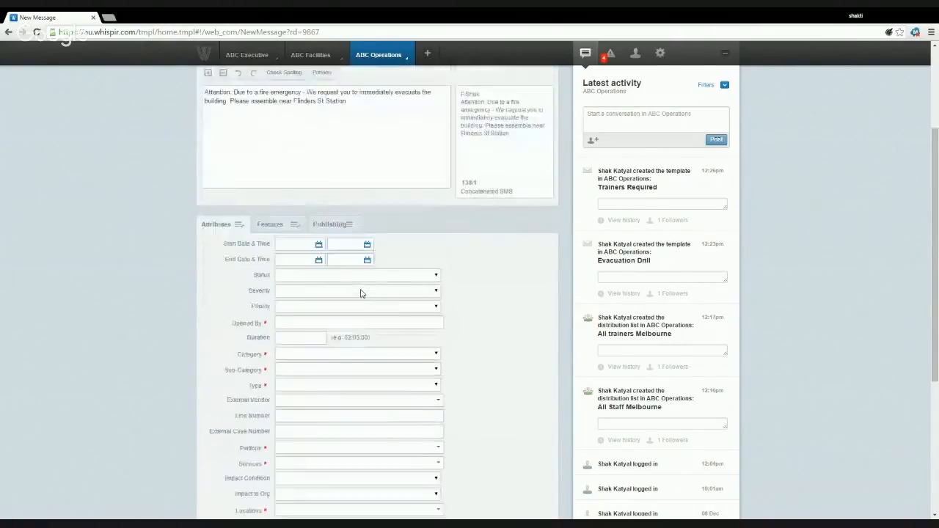
{"action": "left_click", "coordinate": [276, 199]}
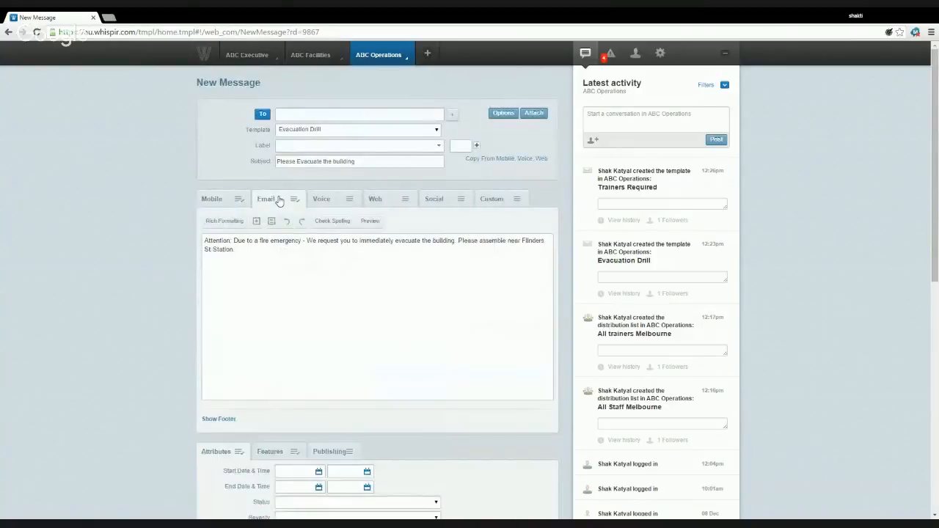
{"action": "left_click", "coordinate": [239, 202]}
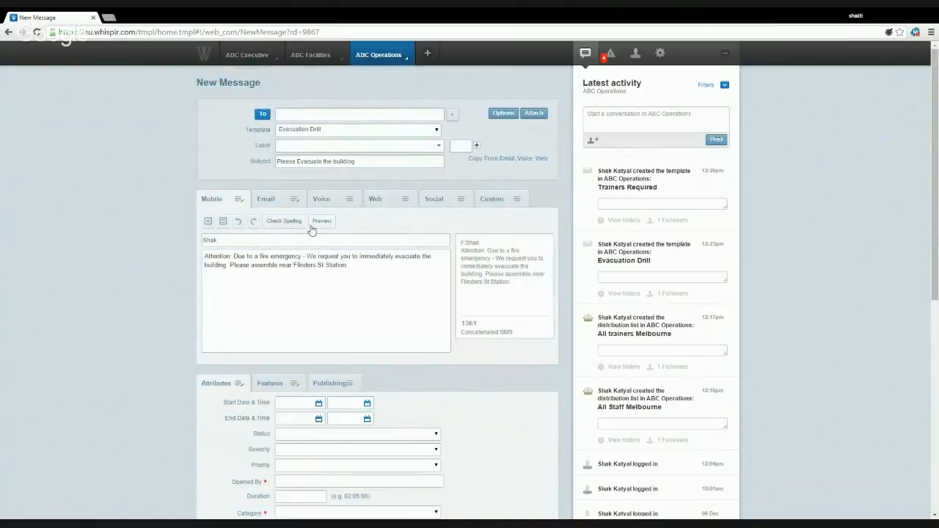
{"action": "left_click", "coordinate": [262, 115]}
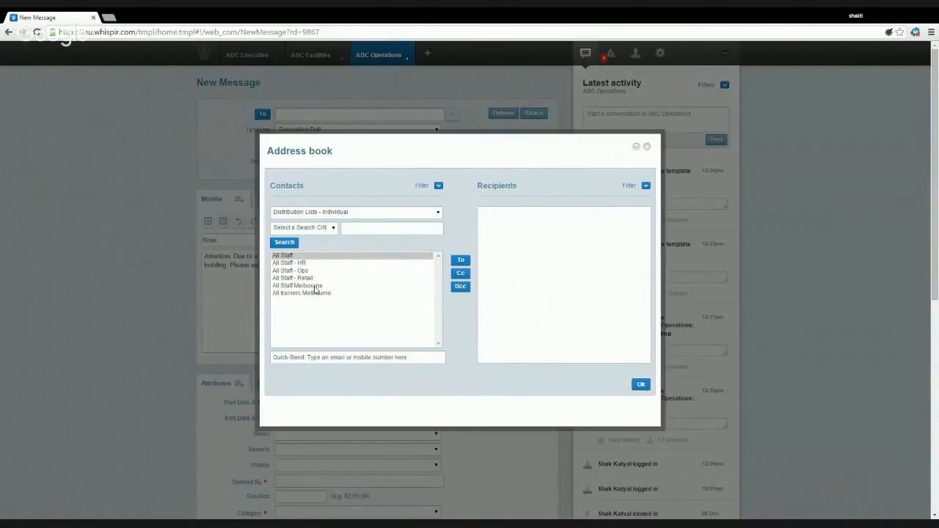
- Add All Staff Melbourne as the To recipient with both members ticked, and confirm
{"action": "double_click", "coordinate": [315, 286]}
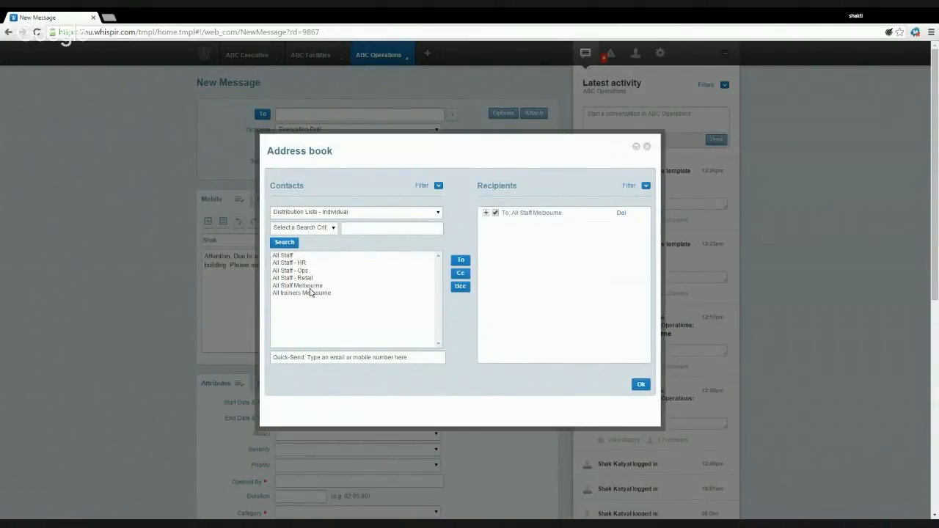
{"action": "left_click", "coordinate": [486, 213]}
{"action": "left_click", "coordinate": [500, 226]}
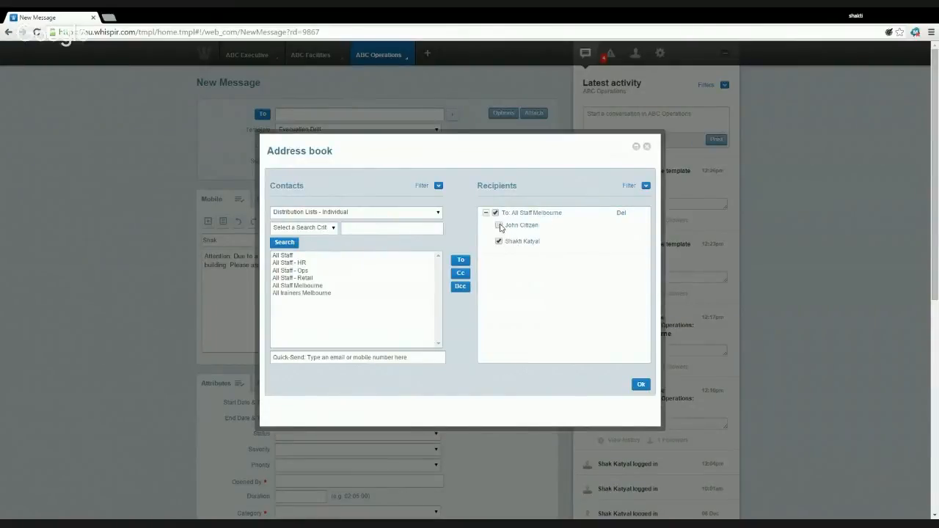
{"action": "left_click", "coordinate": [500, 226]}
{"action": "left_click", "coordinate": [641, 385]}
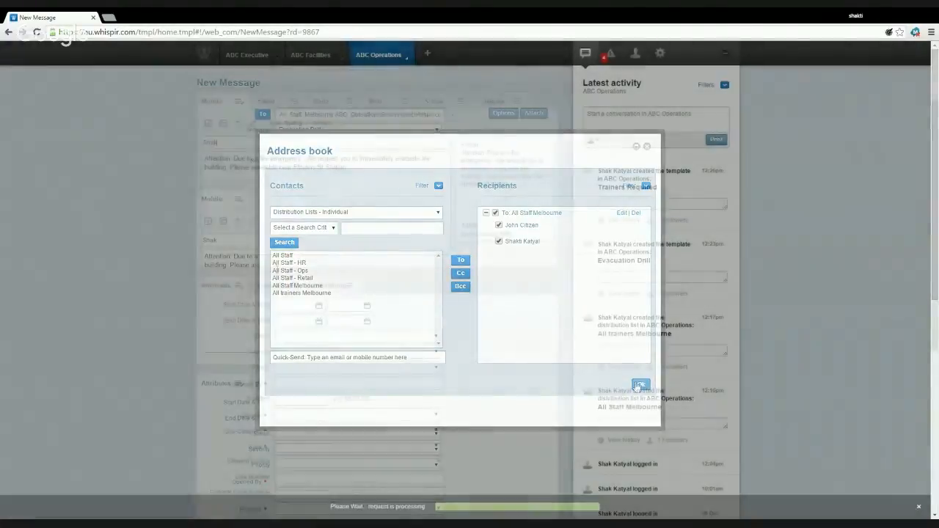
{"action": "scroll", "coordinate": [277, 270], "scroll_direction": "down", "scroll_amount": 5}
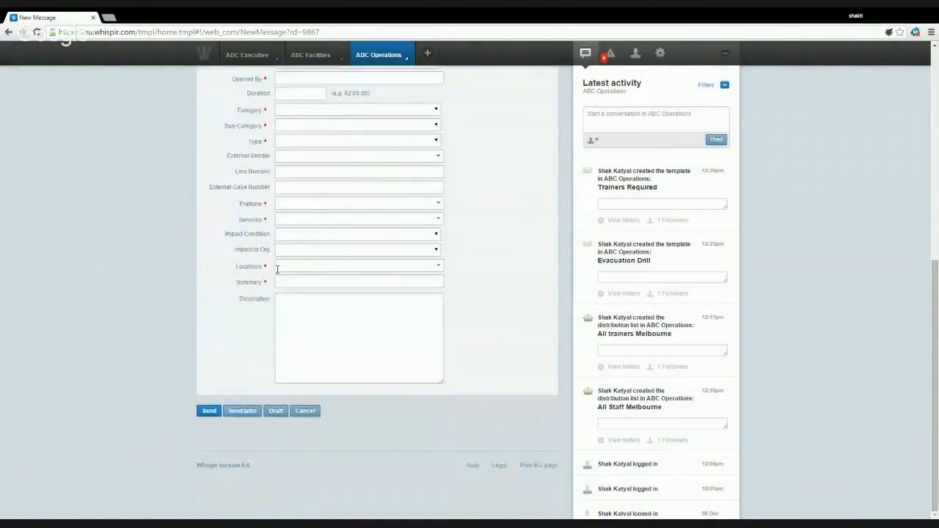
- Review the message's feature options: No Reply ticked, all other options unticked
{"action": "scroll", "coordinate": [273, 253], "scroll_direction": "up", "scroll_amount": 3}
{"action": "left_click", "coordinate": [263, 221]}
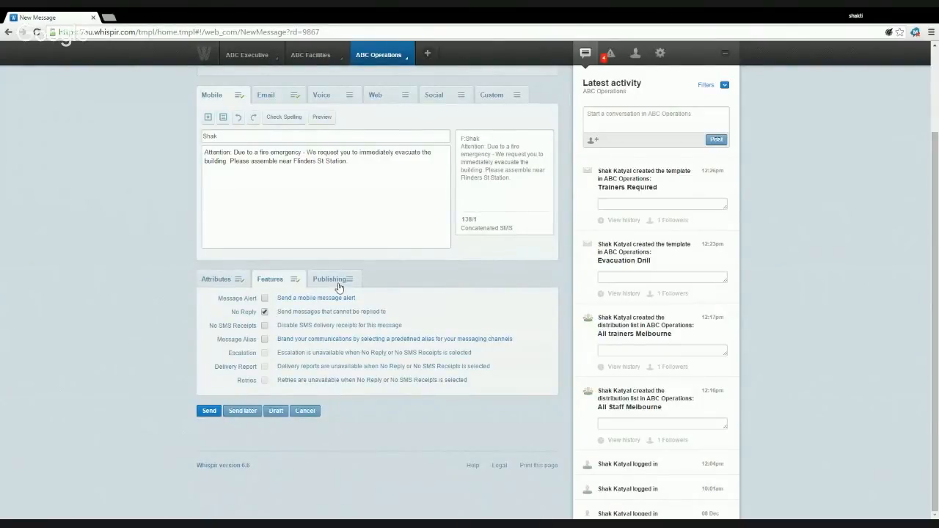
{"action": "scroll", "coordinate": [352, 282], "scroll_direction": "up", "scroll_amount": 3}
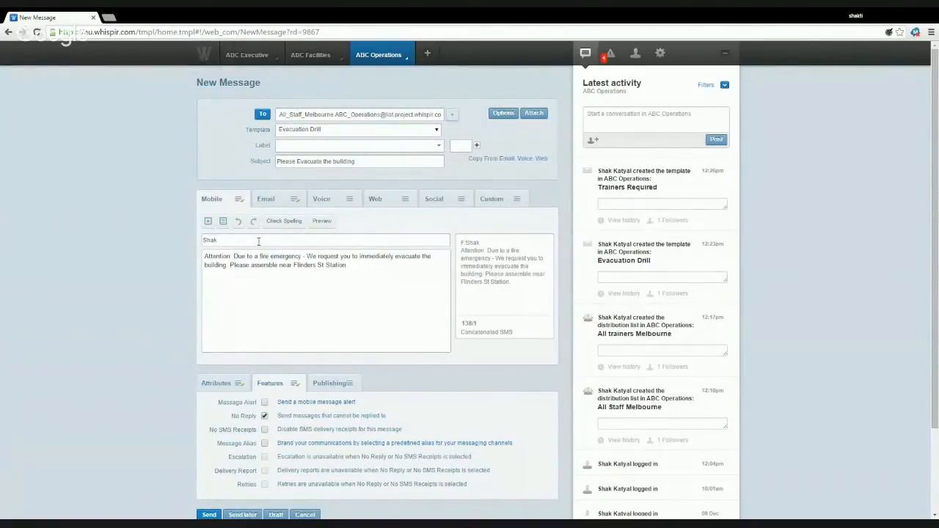
{"action": "scroll", "coordinate": [259, 241], "scroll_direction": "down", "scroll_amount": 2}
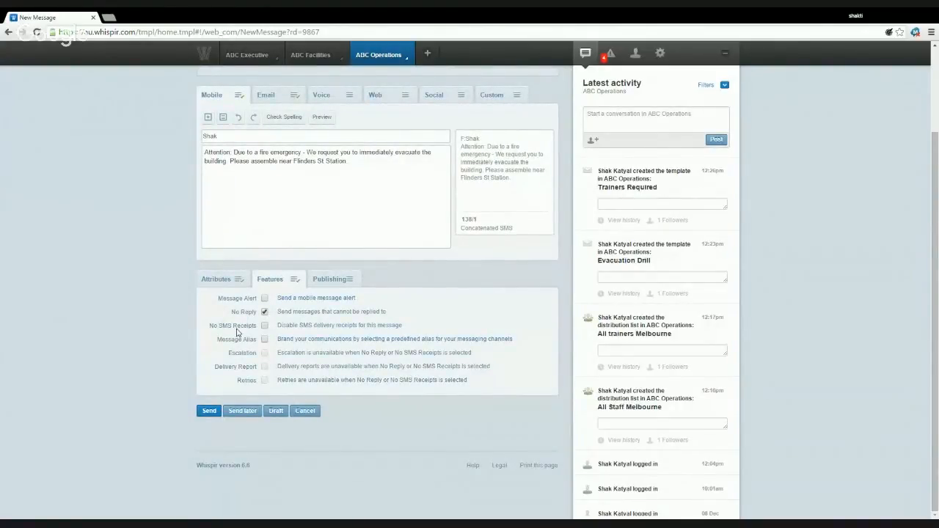
{"action": "scroll", "coordinate": [237, 329], "scroll_direction": "up", "scroll_amount": 2}
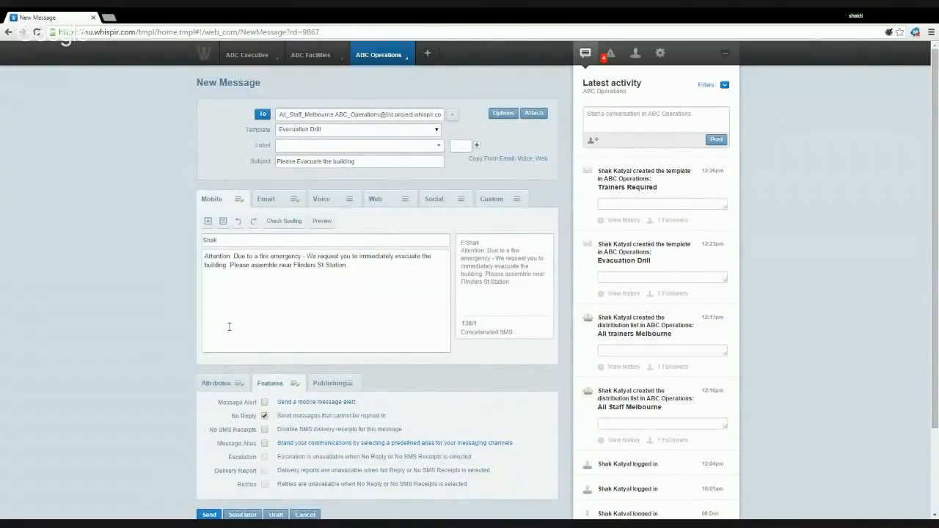
{"action": "scroll", "coordinate": [233, 399], "scroll_direction": "down", "scroll_amount": 2}
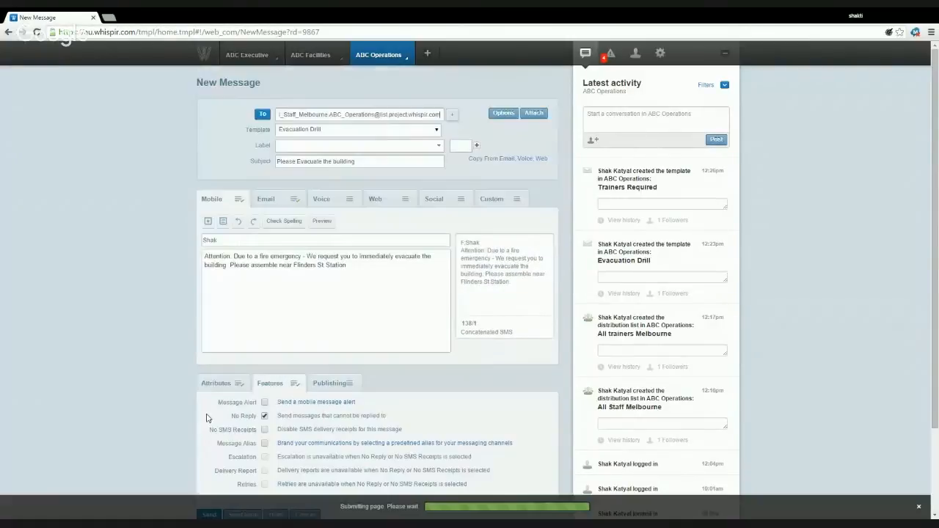
- Send the 'Please Evacuate the building' evacuation drill message
{"action": "left_click", "coordinate": [208, 413]}
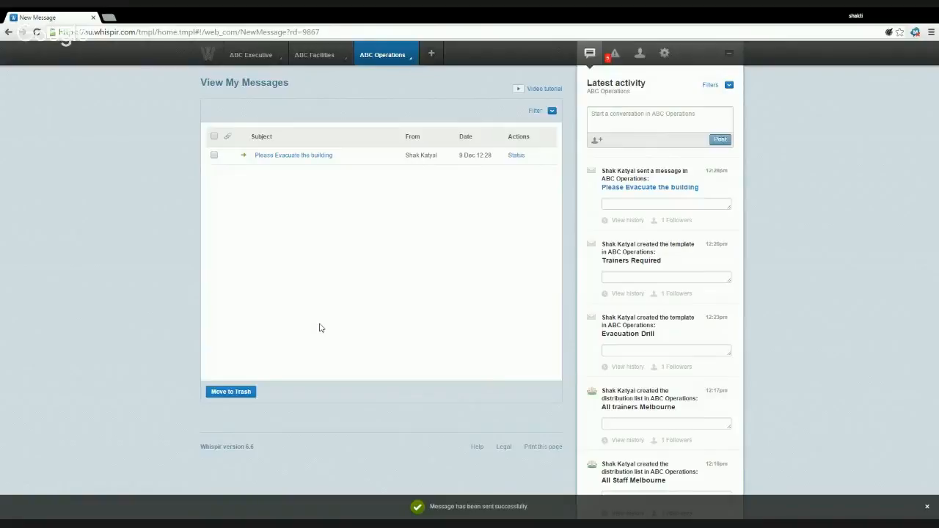
- Show the message's delivery status: 1 sent, 1 received, 2 total recipients
{"action": "left_click", "coordinate": [517, 156]}
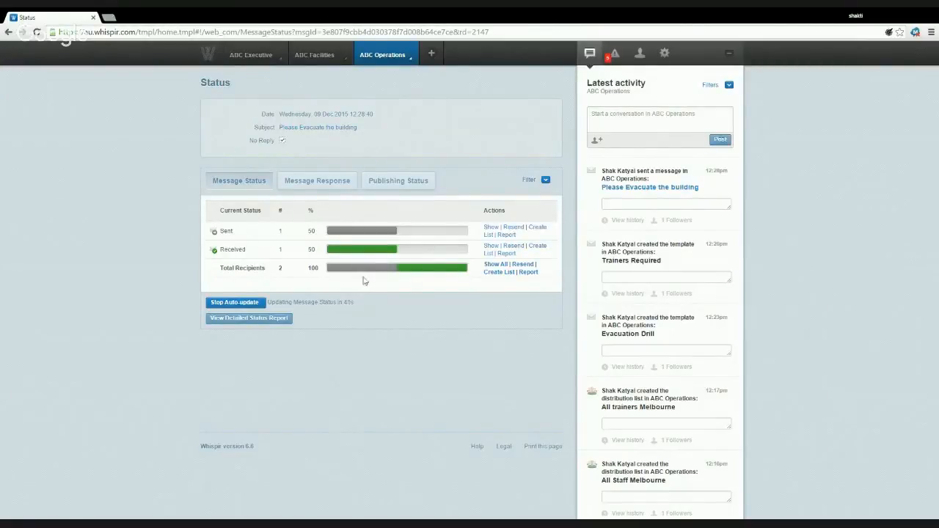
- Open the detailed status report and scroll through each recipient's SMS and email delivery
{"action": "left_click", "coordinate": [263, 323]}
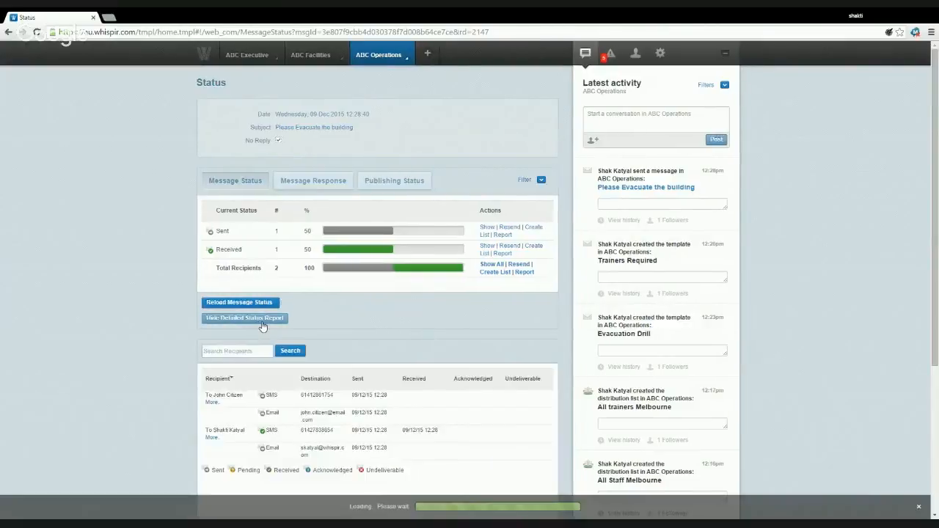
{"action": "scroll", "coordinate": [382, 272], "scroll_direction": "down", "scroll_amount": 3}
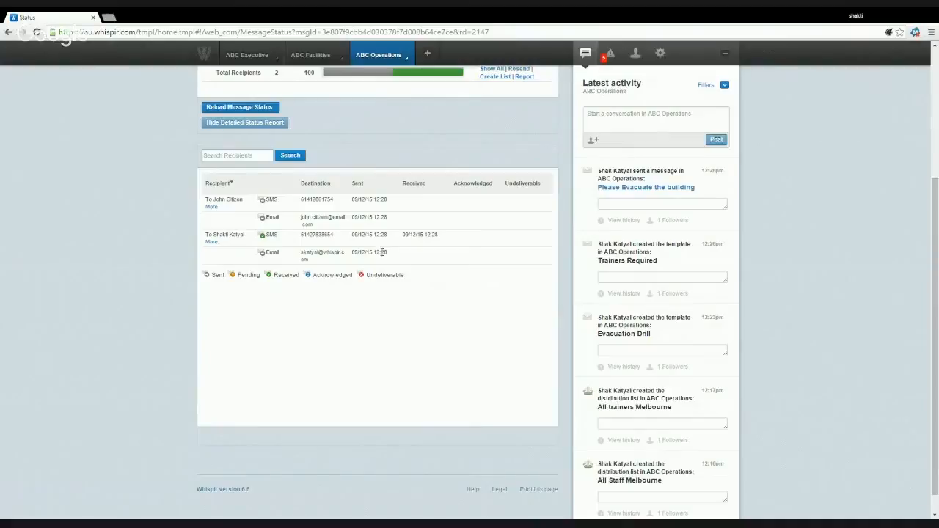
{"action": "scroll", "coordinate": [383, 251], "scroll_direction": "up", "scroll_amount": 1}
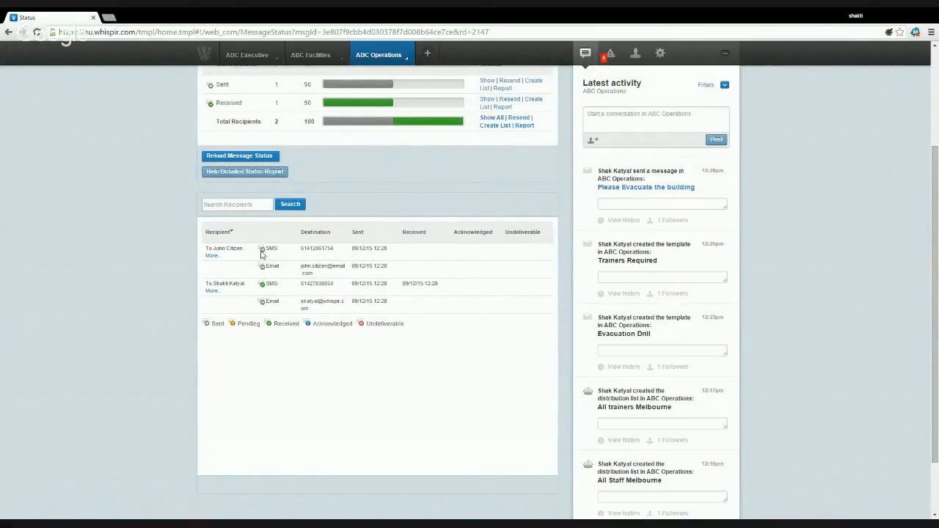
{"action": "scroll", "coordinate": [401, 266], "scroll_direction": "up", "scroll_amount": 2}
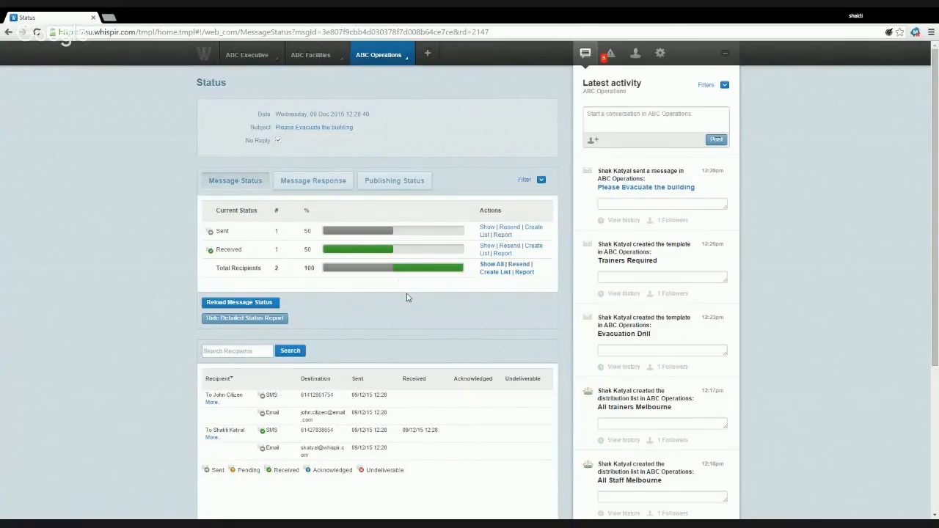
- Resend the evacuation message to the unreceived recipient, reviewing its Email and Mobile versions
{"action": "left_click", "coordinate": [515, 230]}
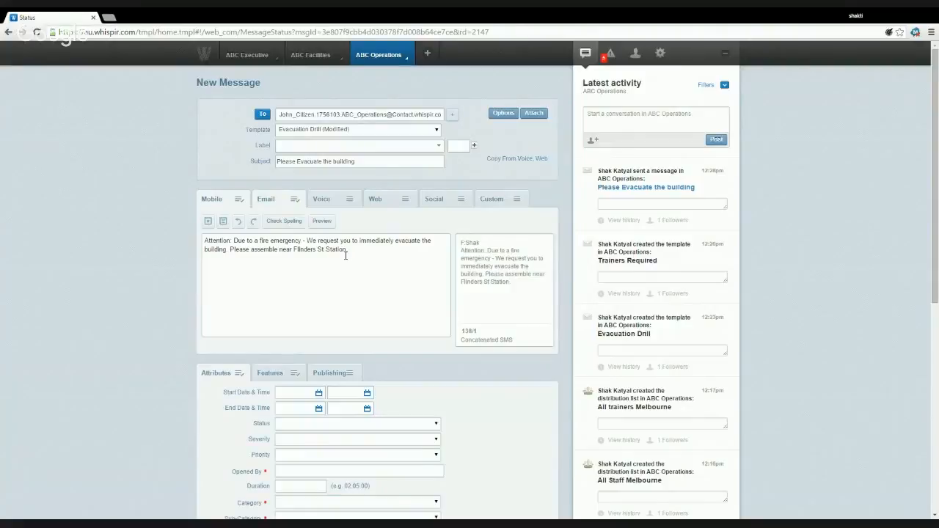
{"action": "scroll", "coordinate": [346, 255], "scroll_direction": "down", "scroll_amount": 1}
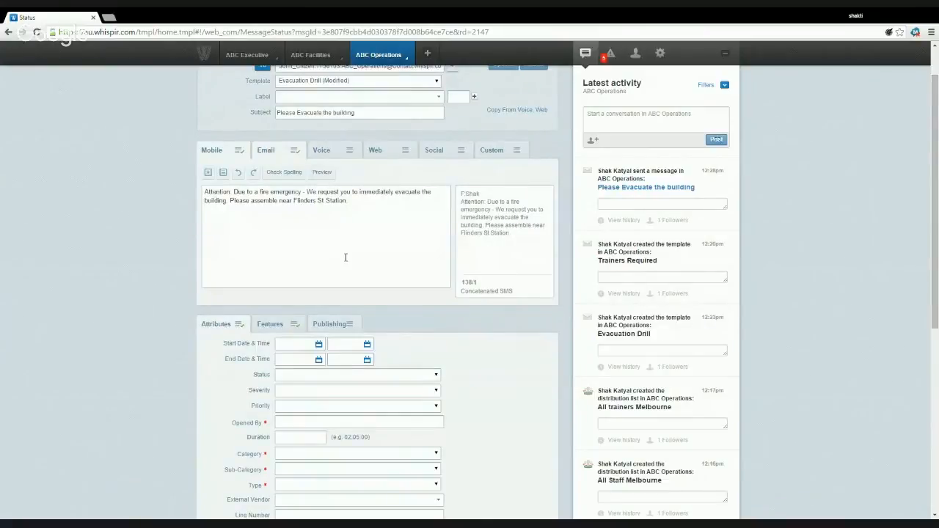
{"action": "scroll", "coordinate": [345, 257], "scroll_direction": "up", "scroll_amount": 1}
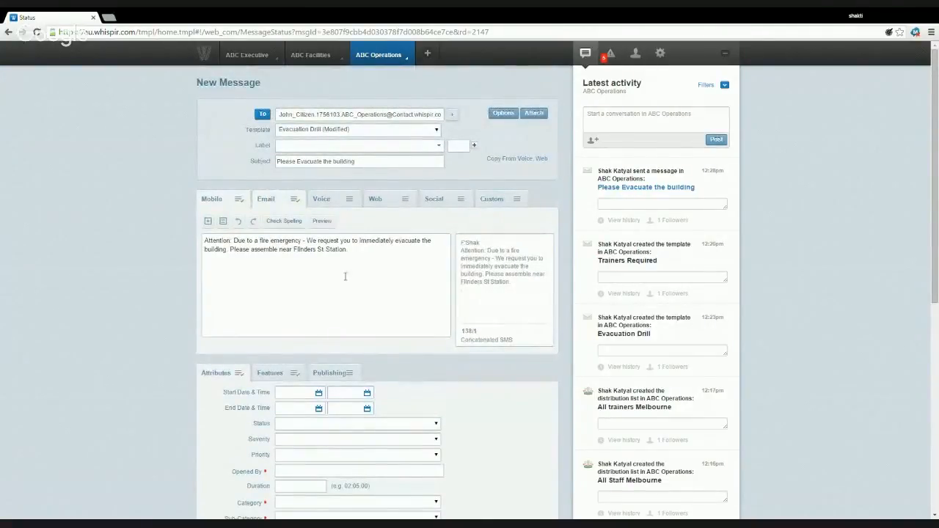
{"action": "left_click", "coordinate": [280, 204]}
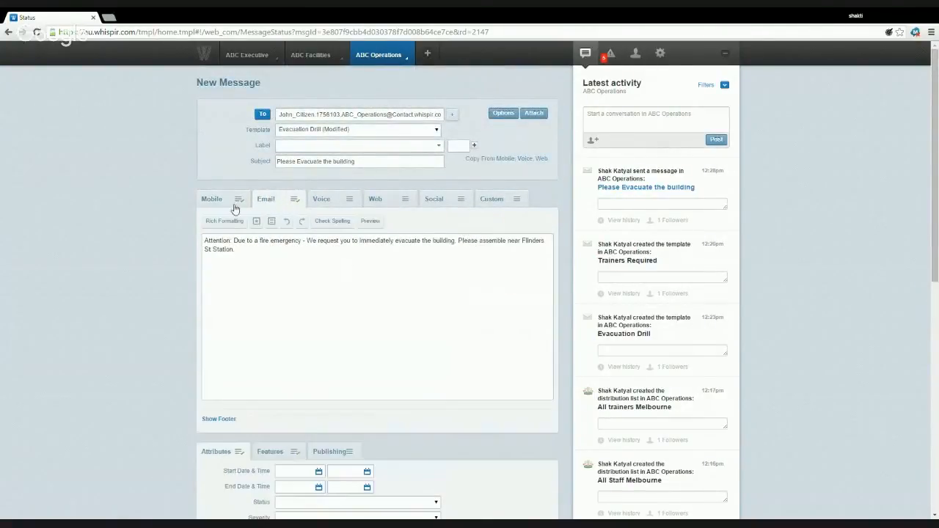
{"action": "left_click", "coordinate": [232, 205]}
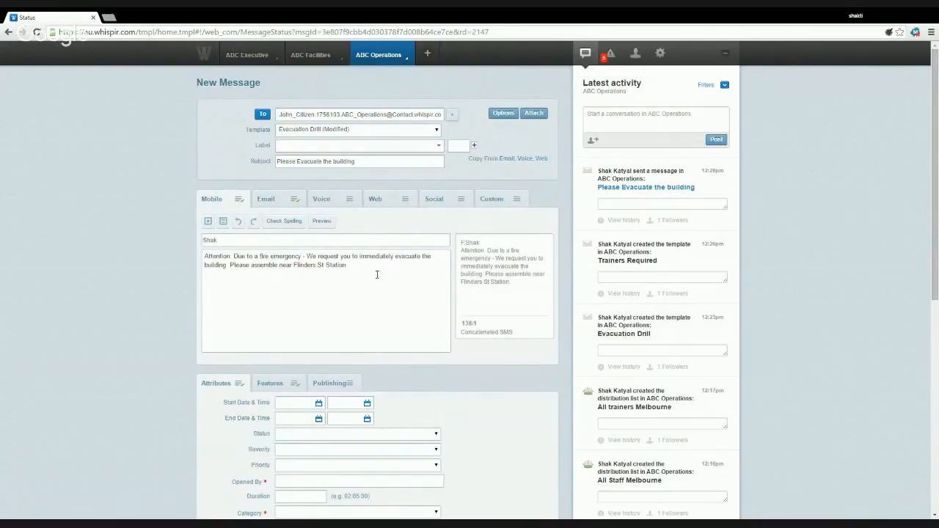
{"action": "scroll", "coordinate": [377, 274], "scroll_direction": "down", "scroll_amount": 1}
{"action": "scroll", "coordinate": [378, 279], "scroll_direction": "down", "scroll_amount": 3}
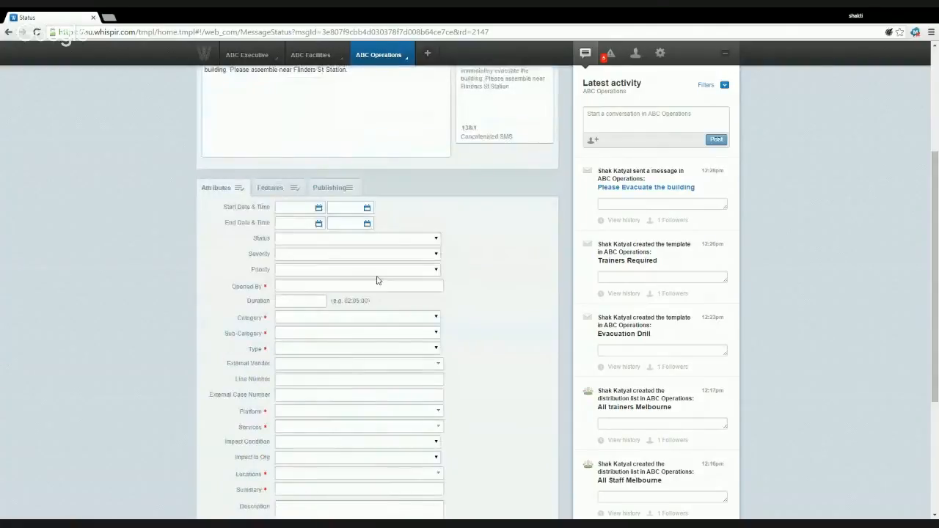
{"action": "scroll", "coordinate": [377, 278], "scroll_direction": "up", "scroll_amount": 4}
{"action": "scroll", "coordinate": [374, 283], "scroll_direction": "down", "scroll_amount": 7}
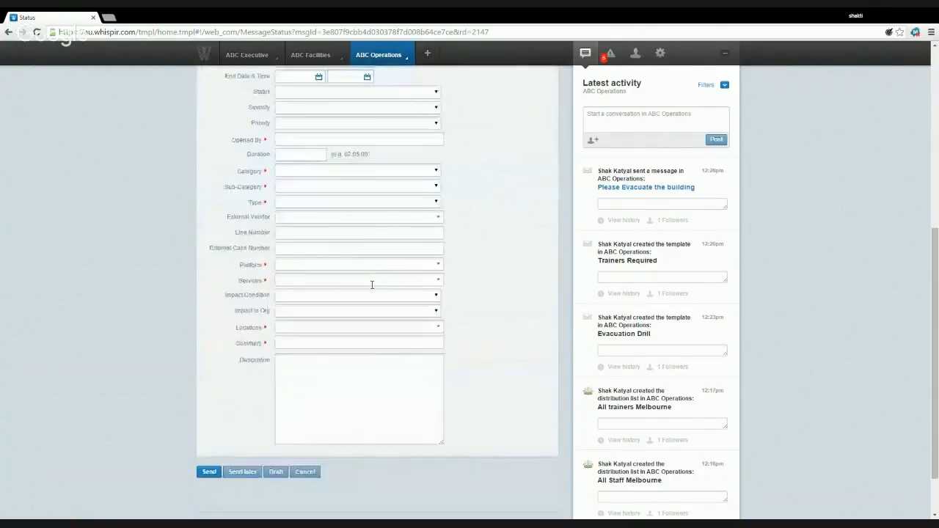
{"action": "scroll", "coordinate": [372, 285], "scroll_direction": "down", "scroll_amount": 1}
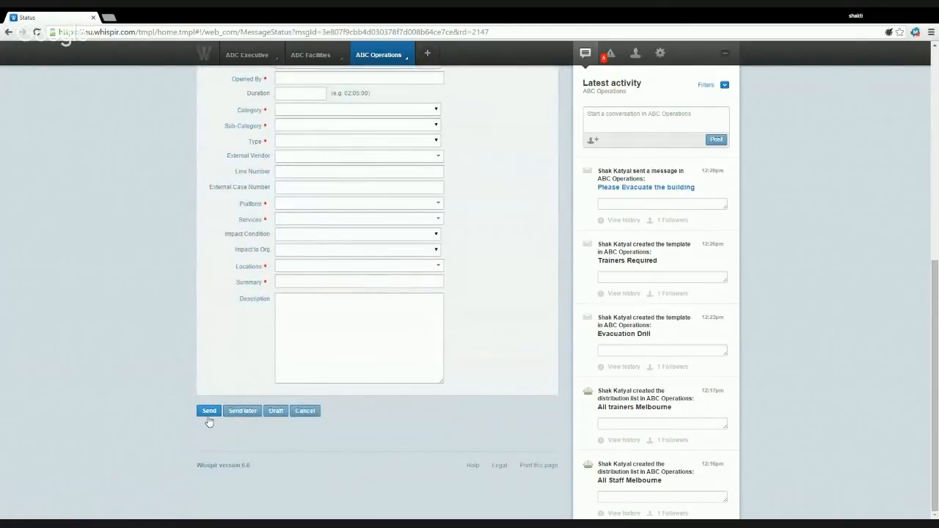
{"action": "scroll", "coordinate": [384, 274], "scroll_direction": "up", "scroll_amount": 6}
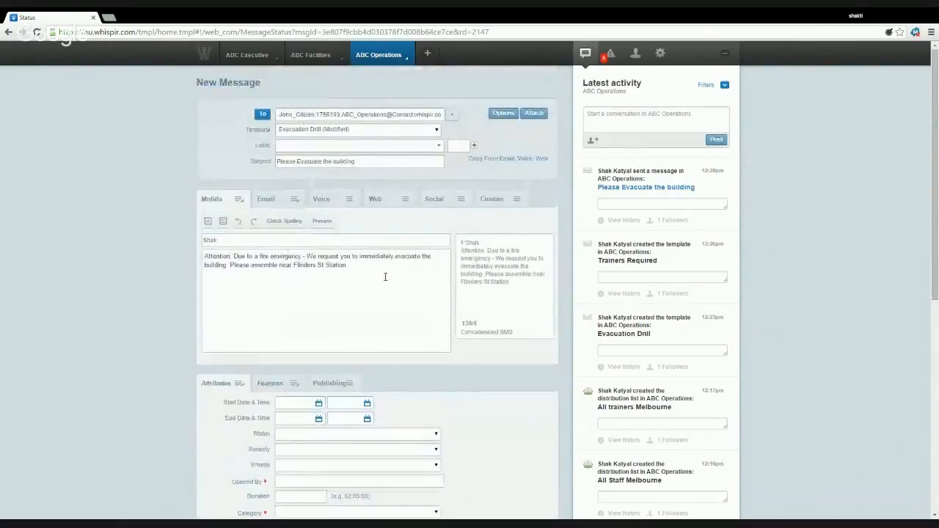
{"action": "left_click", "coordinate": [394, 64]}
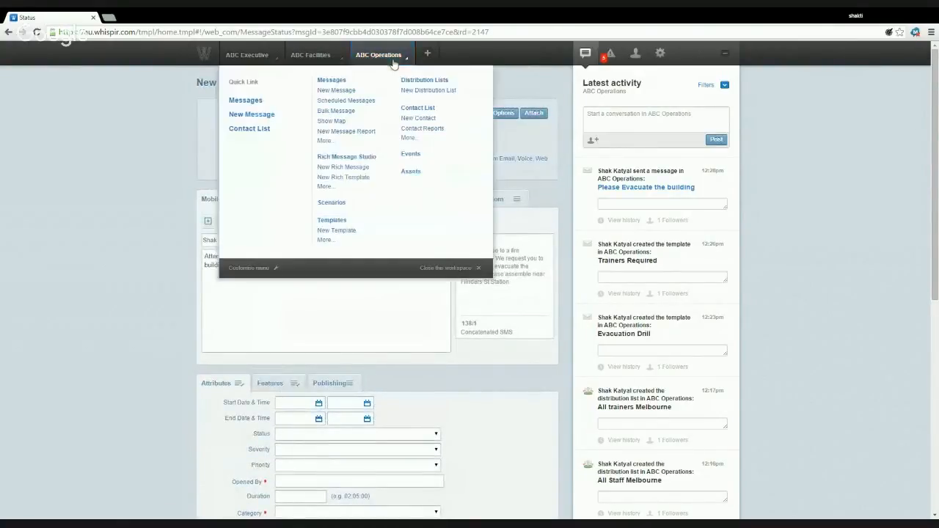
- Go to the Messages list, then start a blank New Message with the Default template
{"action": "left_click", "coordinate": [345, 82]}
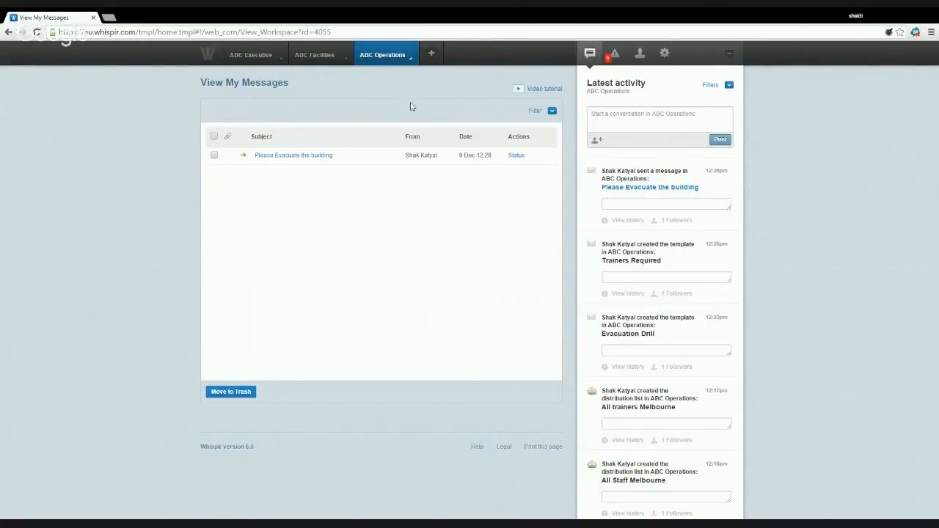
{"action": "left_click", "coordinate": [402, 60]}
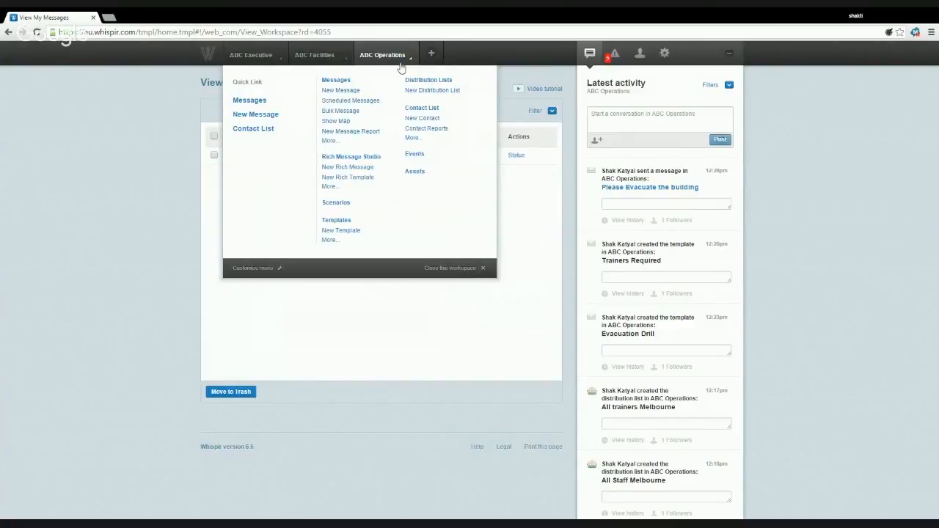
{"action": "left_click", "coordinate": [340, 90]}
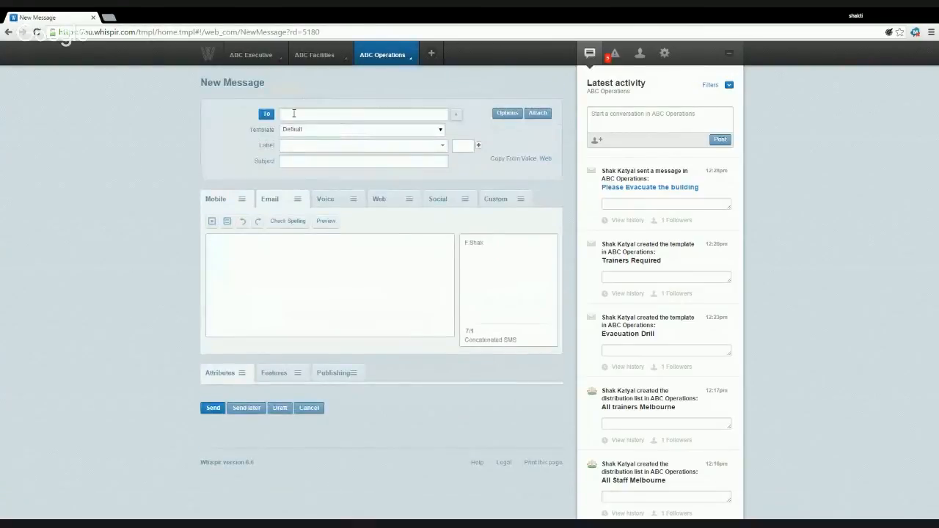
- Add the All trainers Melbourne distribution list as the To recipient, checking its members
{"action": "left_click", "coordinate": [268, 115]}
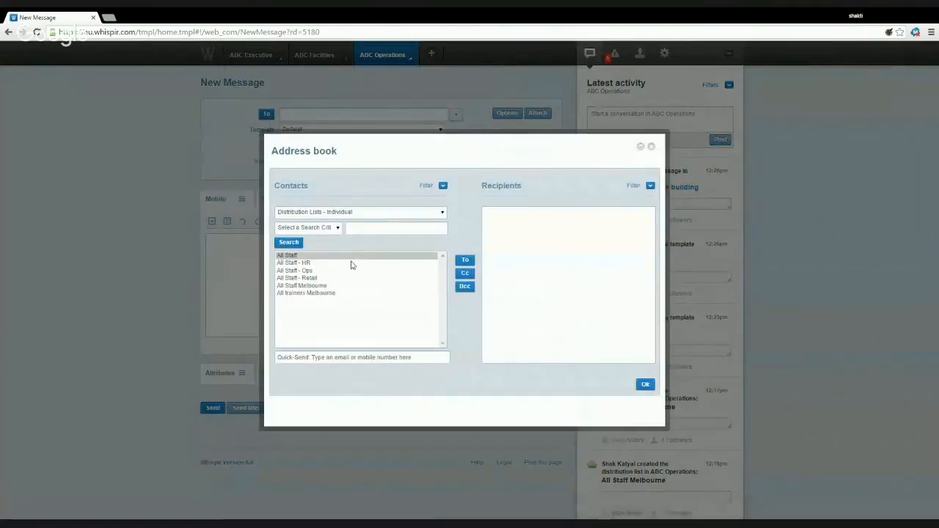
{"action": "double_click", "coordinate": [327, 294]}
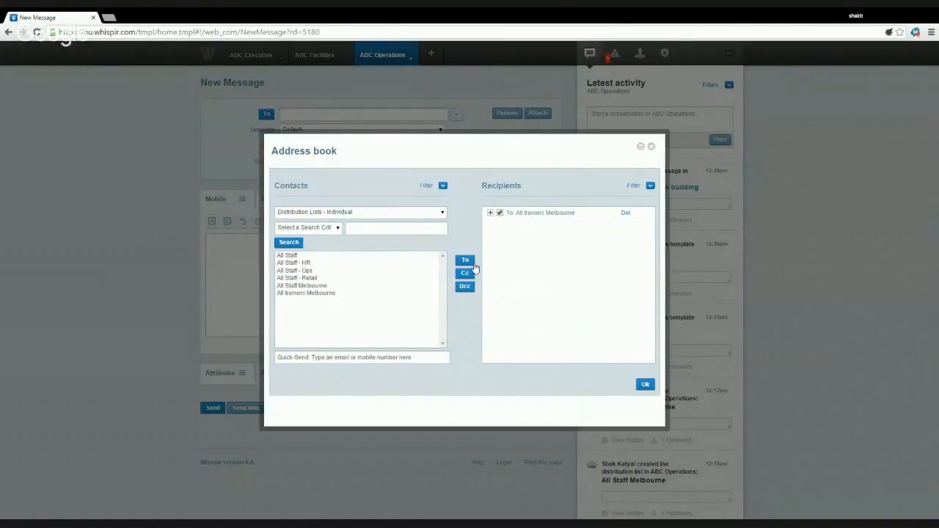
{"action": "left_click", "coordinate": [491, 215]}
{"action": "left_click", "coordinate": [644, 386]}
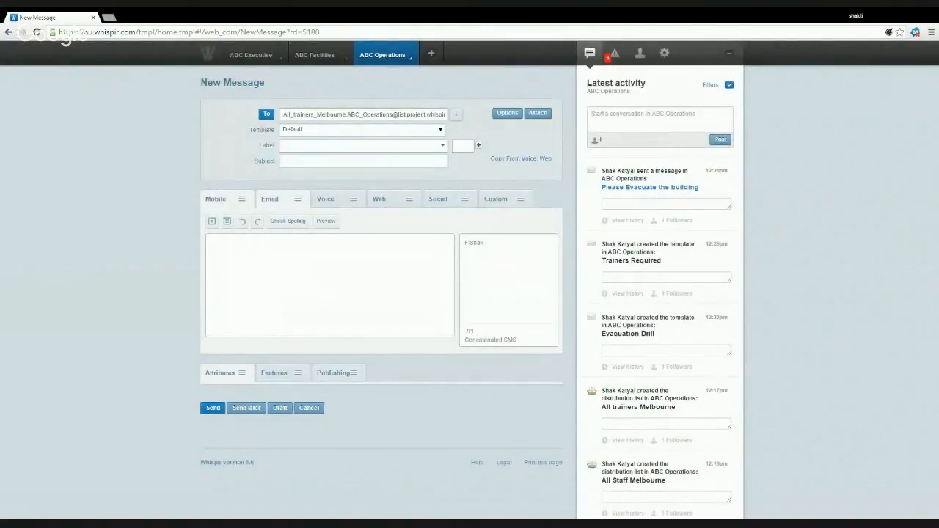
- Apply the Trainers Required template and briefly preview the message body
{"action": "left_click", "coordinate": [330, 173]}
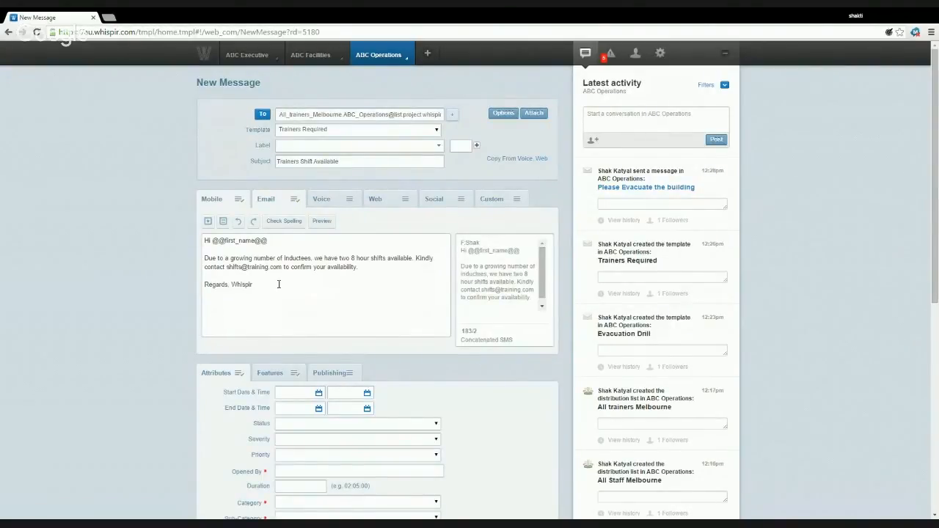
{"action": "left_click", "coordinate": [323, 222]}
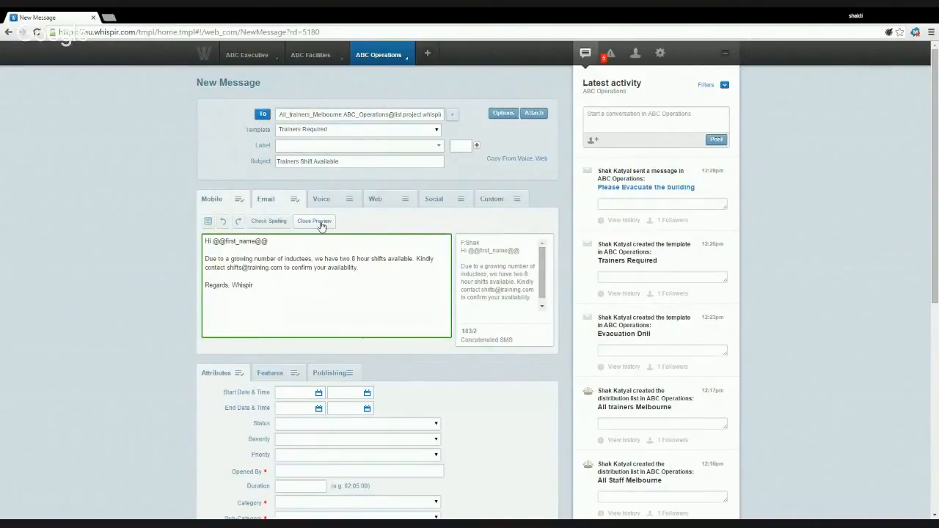
{"action": "left_click", "coordinate": [321, 223]}
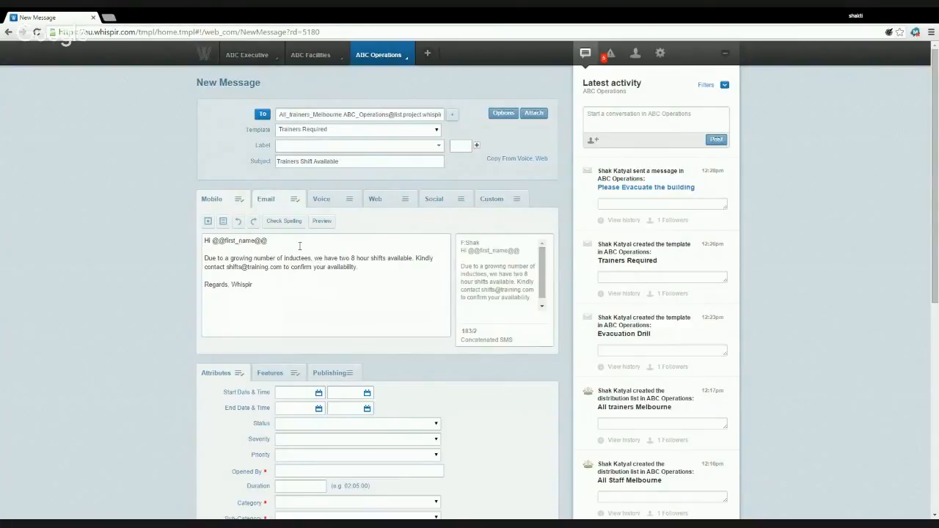
{"action": "left_click_drag", "start_coordinate": [269, 240], "coordinate": [213, 241]}
{"action": "key", "text": "BackSpace"}
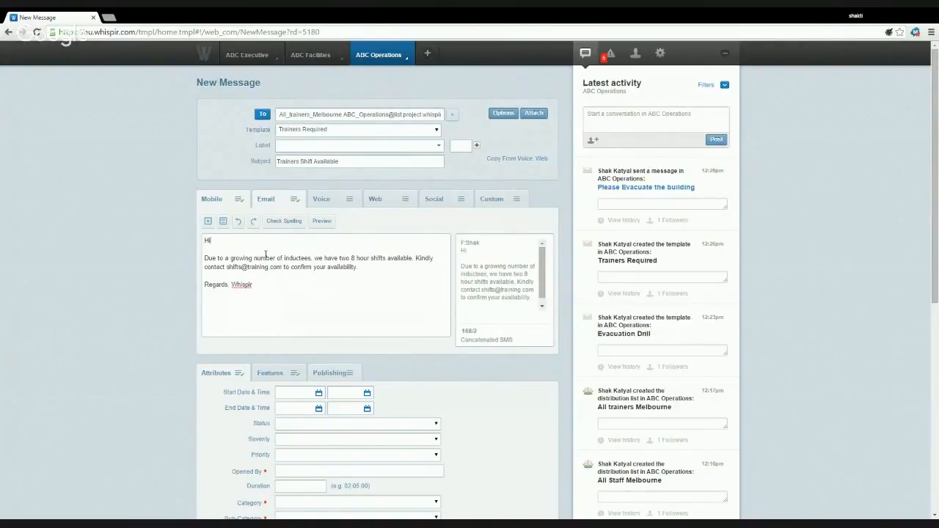
{"action": "scroll", "coordinate": [331, 266], "scroll_direction": "down", "scroll_amount": 1}
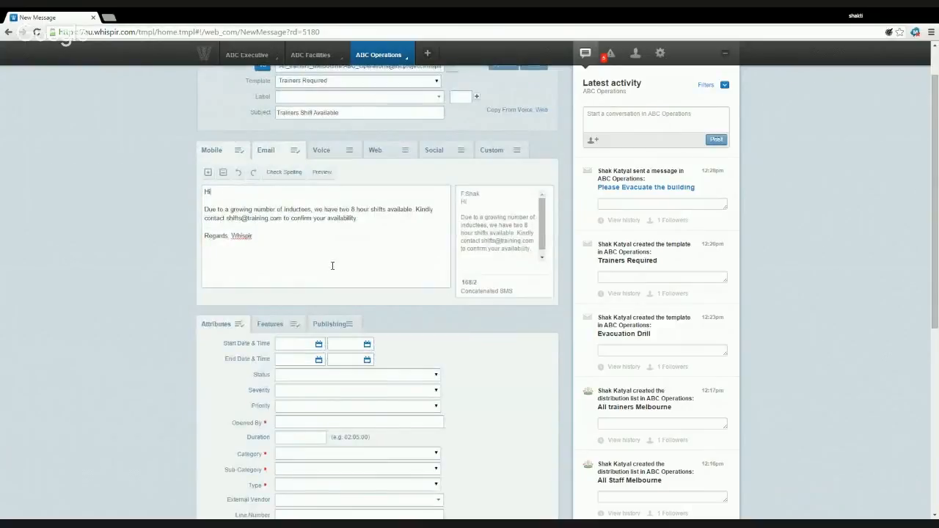
{"action": "scroll", "coordinate": [335, 272], "scroll_direction": "down", "scroll_amount": 4}
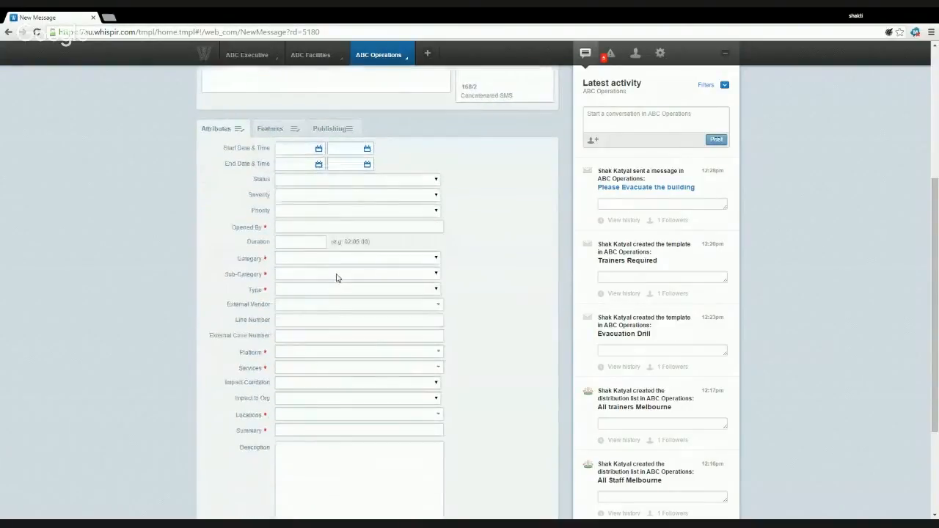
{"action": "scroll", "coordinate": [335, 274], "scroll_direction": "up", "scroll_amount": 5}
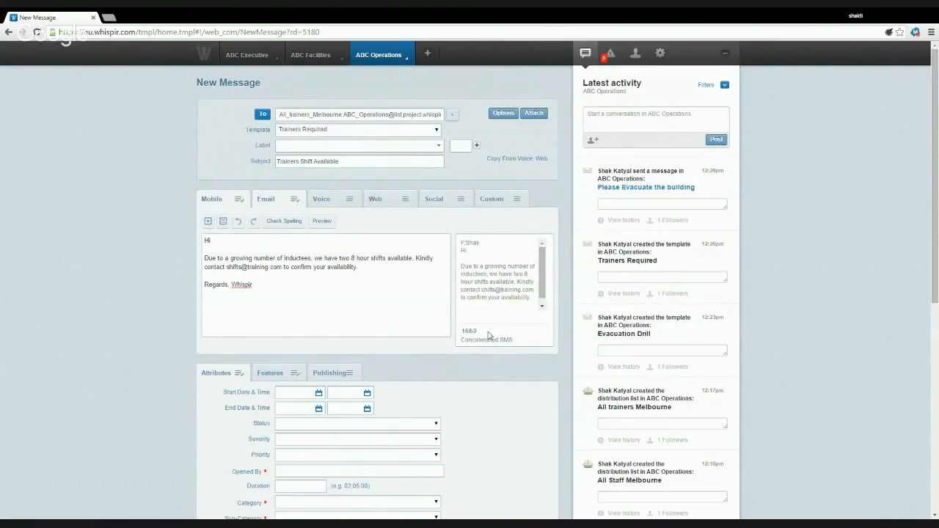
- Review the email and SMS versions and the delivery features, then send 'Trainers Shift Available'
{"action": "left_click", "coordinate": [285, 205]}
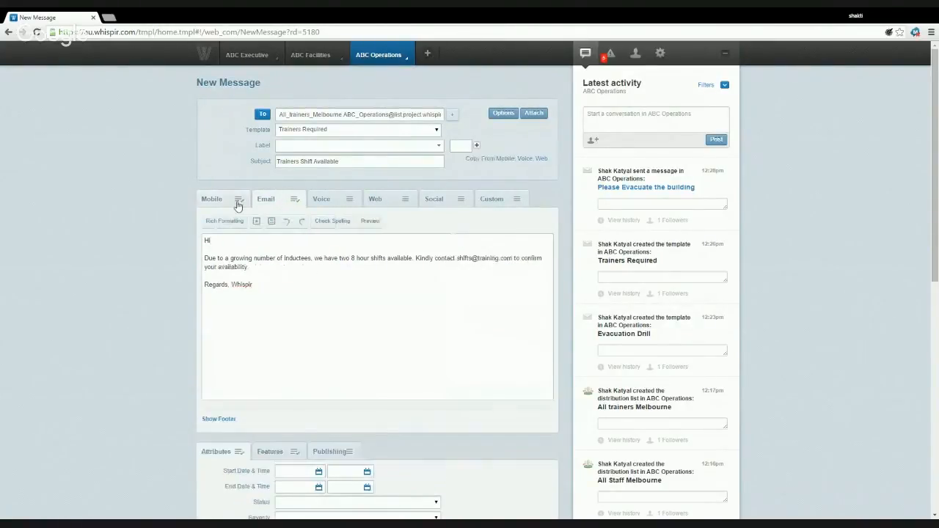
{"action": "left_click", "coordinate": [237, 205]}
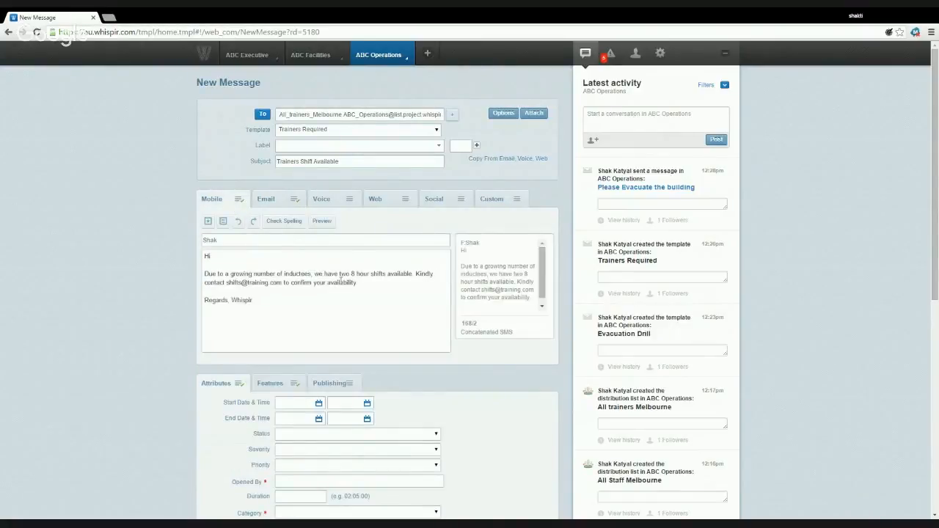
{"action": "scroll", "coordinate": [341, 281], "scroll_direction": "down", "scroll_amount": 3}
{"action": "left_click", "coordinate": [283, 283]}
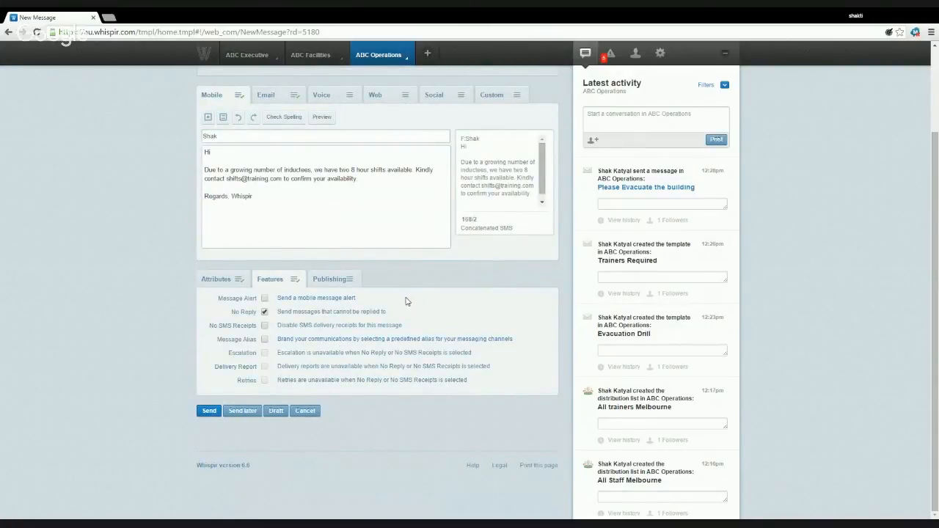
{"action": "scroll", "coordinate": [408, 300], "scroll_direction": "up", "scroll_amount": 3}
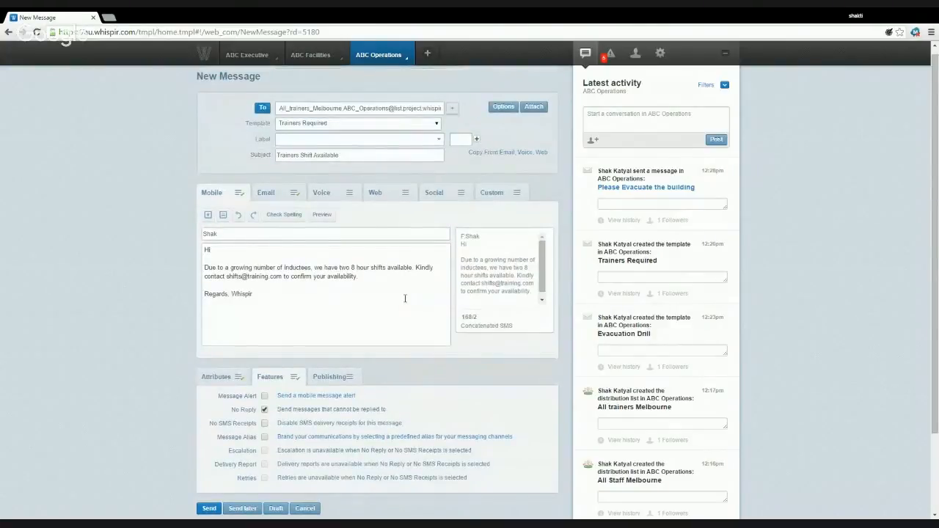
{"action": "scroll", "coordinate": [404, 298], "scroll_direction": "down", "scroll_amount": 3}
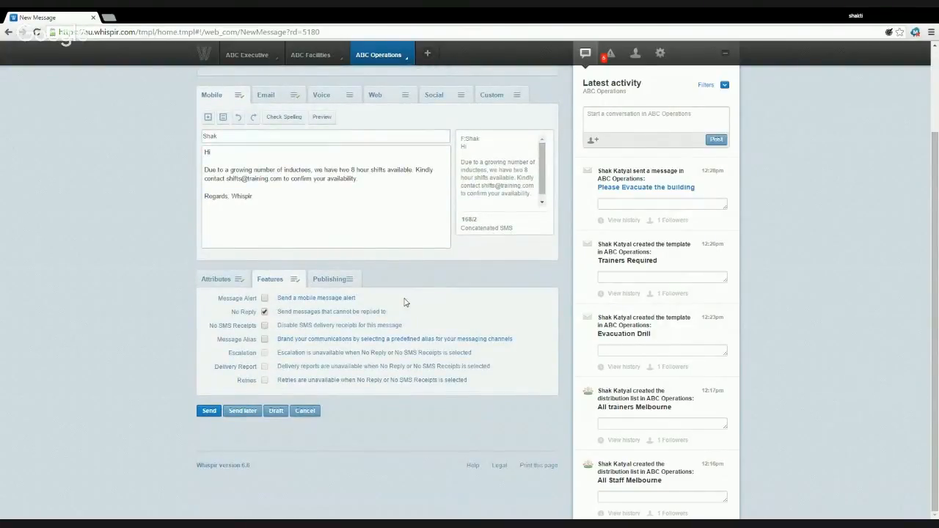
{"action": "left_click", "coordinate": [212, 415]}
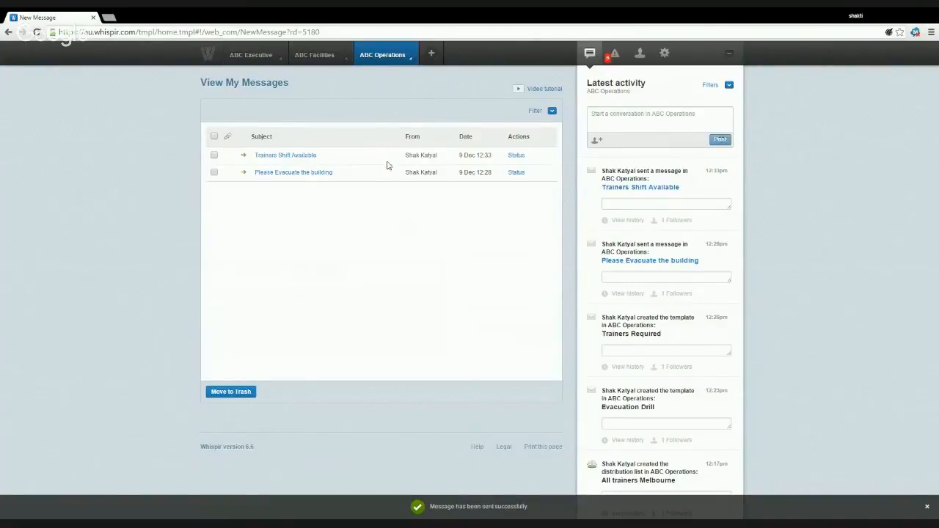
- Open the Status page for 'Trainers Shift Available' to see 1 of 1 recipients received
{"action": "left_click", "coordinate": [514, 157]}
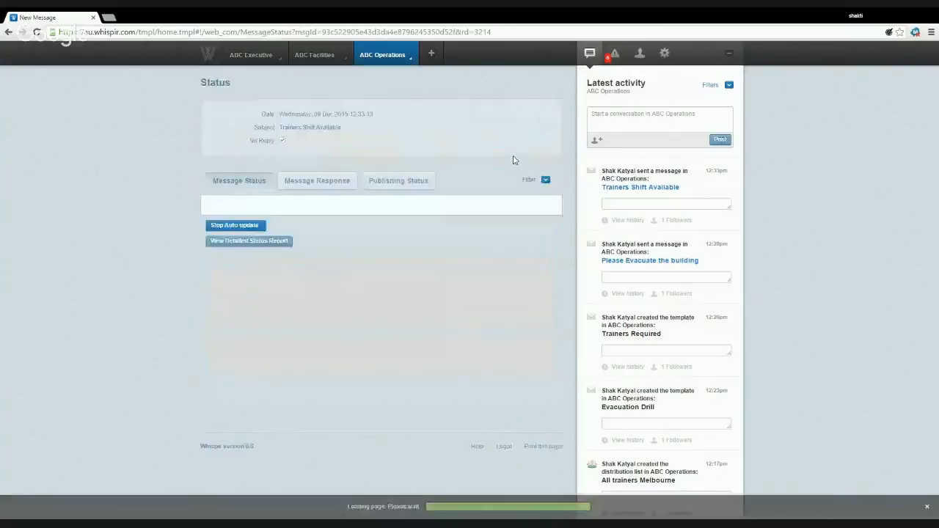
- Return to the ABC Operations View My Messages list via the workspace menu
{"action": "left_click", "coordinate": [400, 55]}
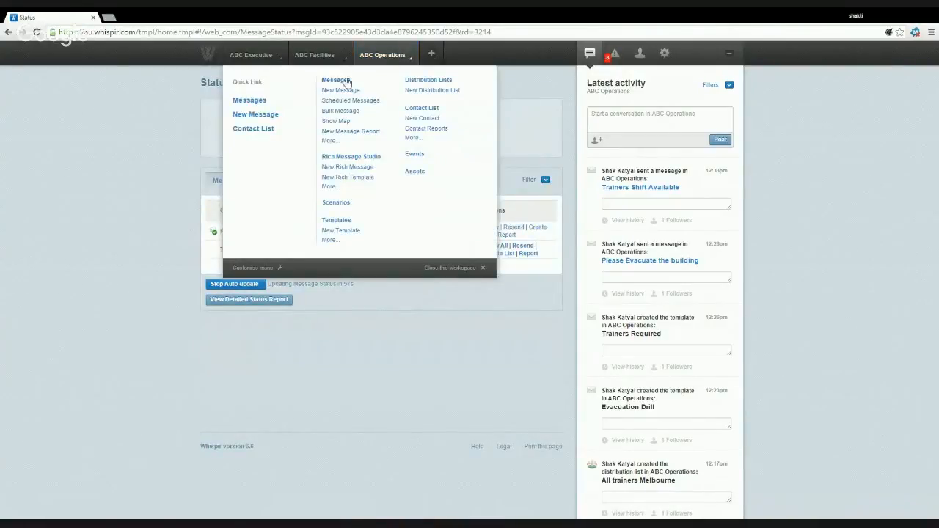
{"action": "left_click", "coordinate": [336, 80]}
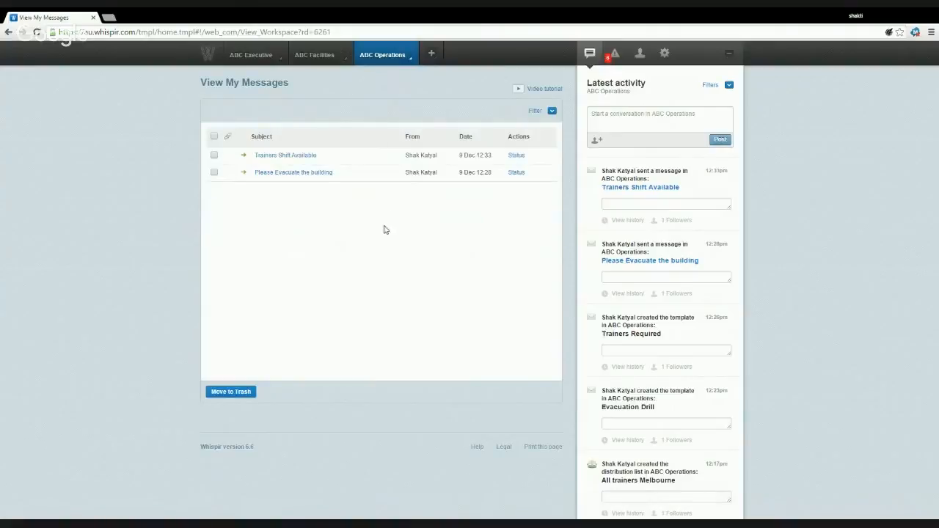
{"action": "left_click", "coordinate": [413, 58]}
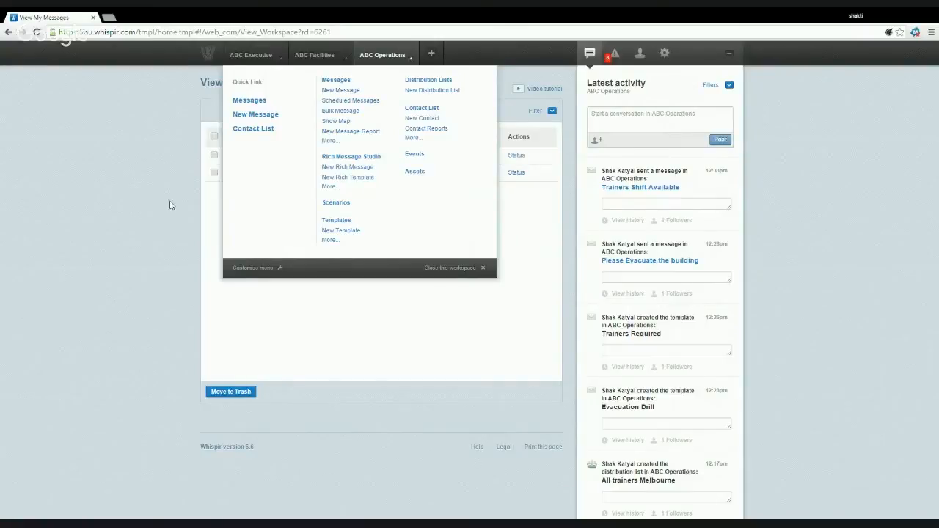
{"action": "left_click", "coordinate": [152, 230]}
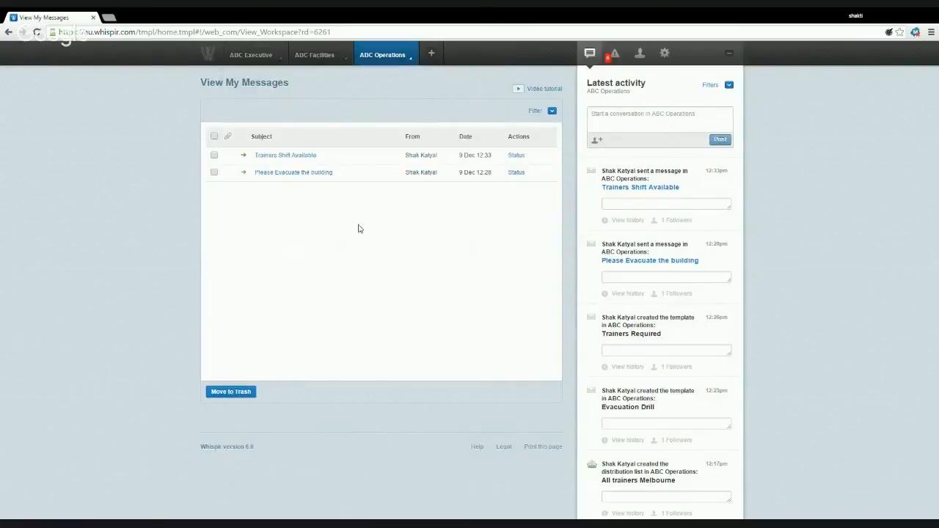
{"action": "left_click", "coordinate": [517, 157]}
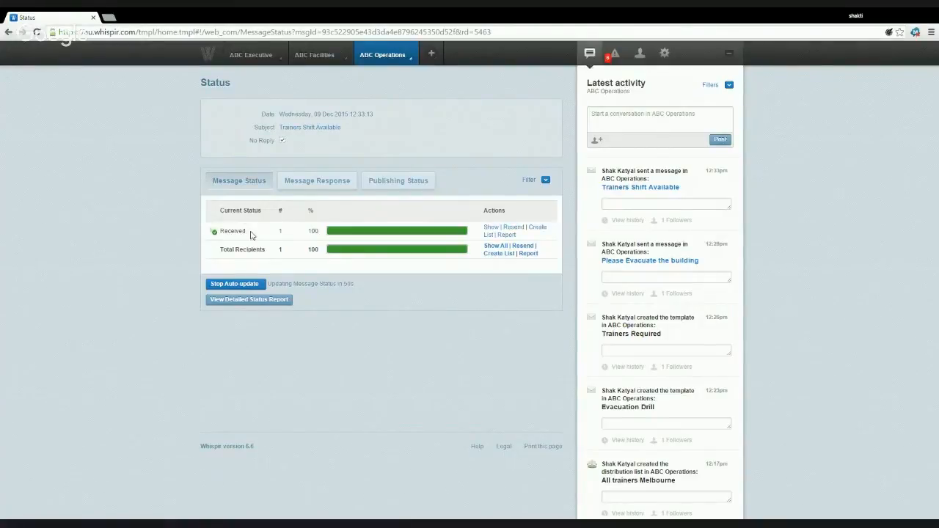
{"action": "left_click", "coordinate": [278, 301]}
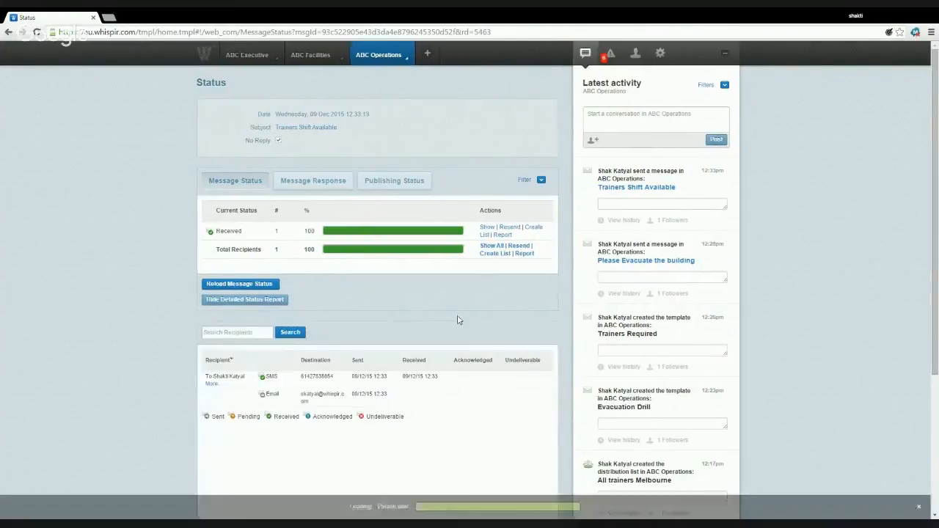
{"action": "scroll", "coordinate": [454, 313], "scroll_direction": "down", "scroll_amount": 3}
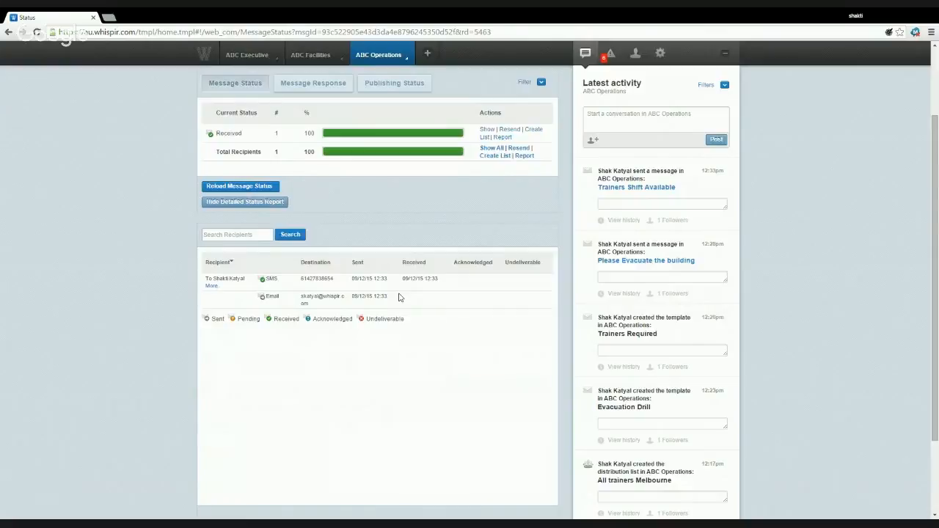
{"action": "scroll", "coordinate": [400, 297], "scroll_direction": "up", "scroll_amount": 1}
{"action": "scroll", "coordinate": [400, 297], "scroll_direction": "up", "scroll_amount": 1}
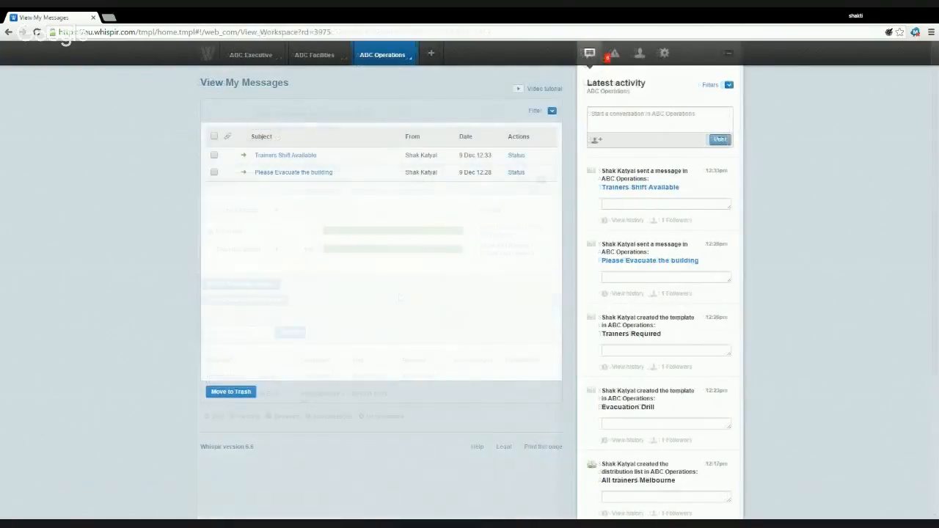